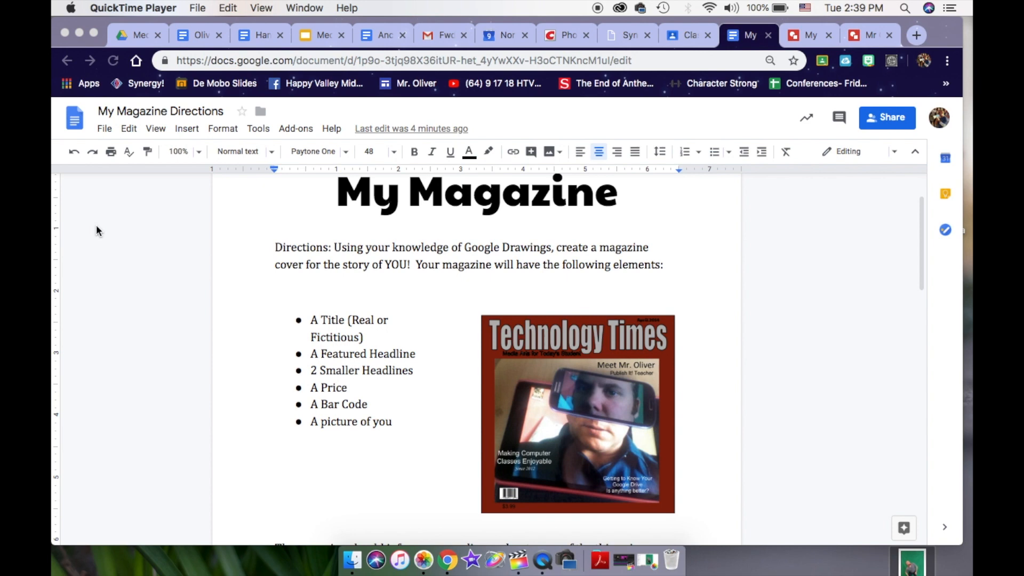
Read the magazine cover directions through to the cut-out image example at the end of the document.
scroll(96, 230, down, 4)
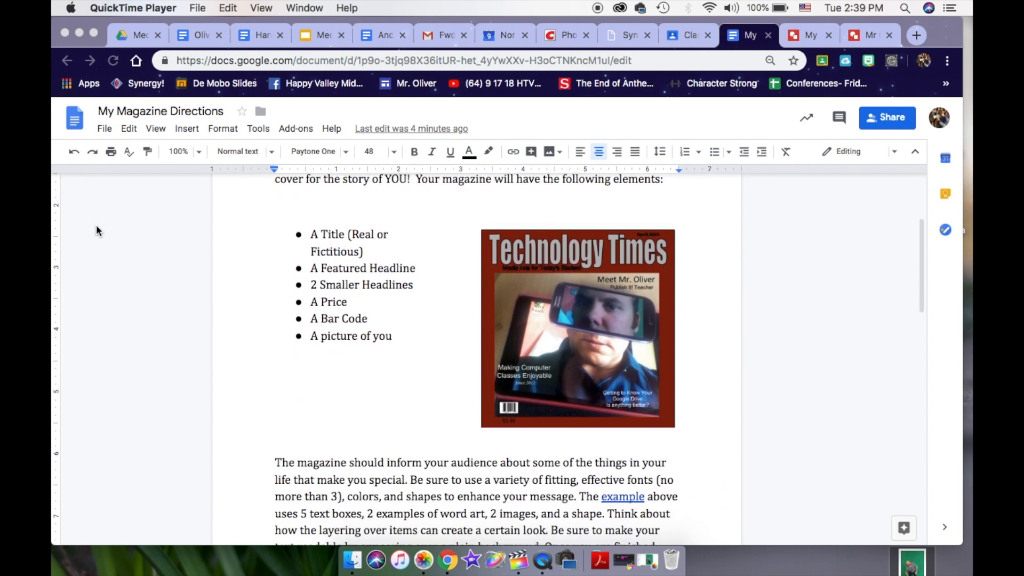
scroll(96, 230, down, 6)
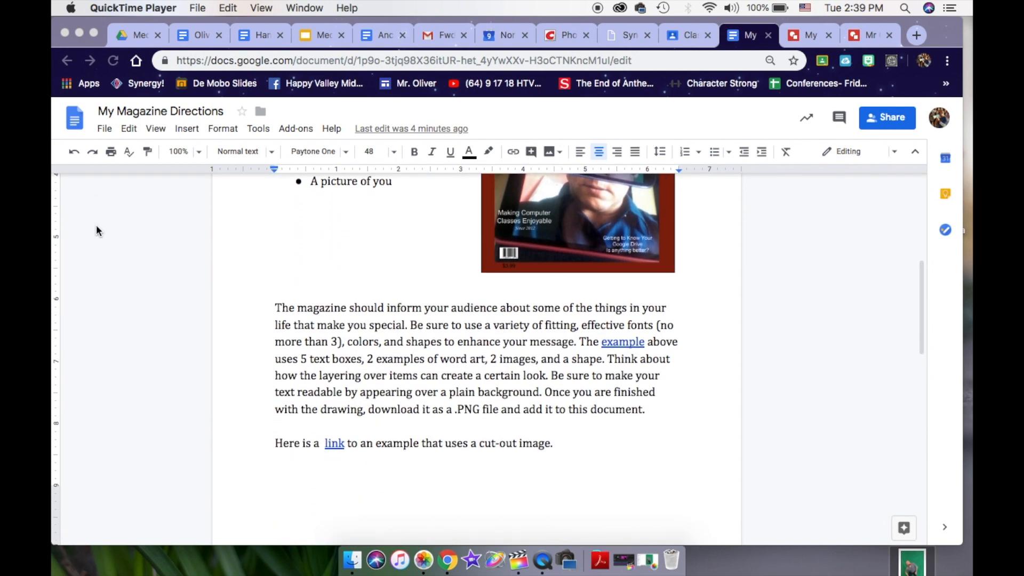
scroll(96, 230, down, 3)
scroll(96, 231, down, 5)
scroll(96, 230, down, 9)
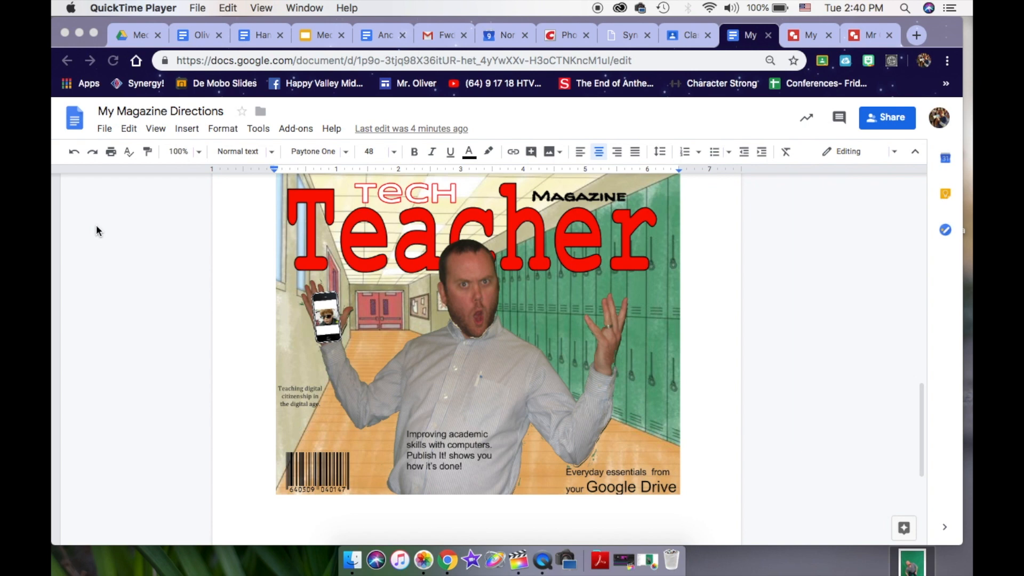
Open IMG_2881.jpg from the Media Arts Green Screen Spring 2019 folder in Google Drive and download it.
click(138, 32)
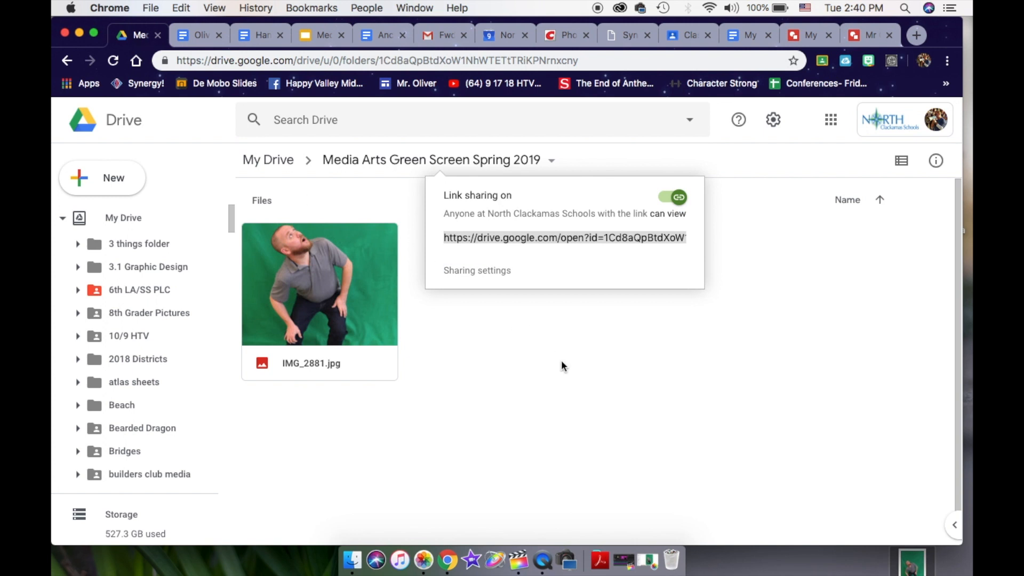
click(562, 363)
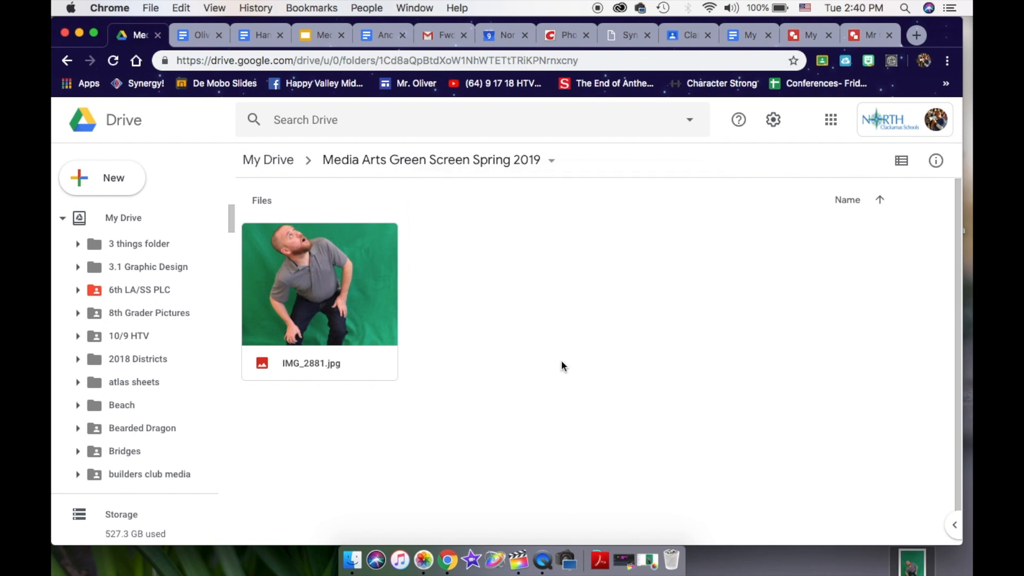
double_click(383, 268)
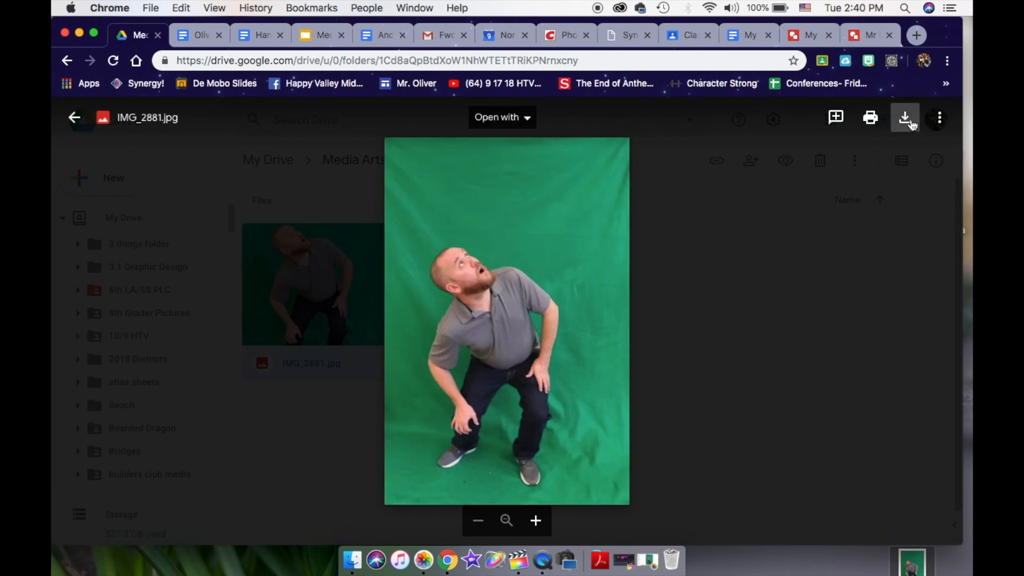
click(912, 123)
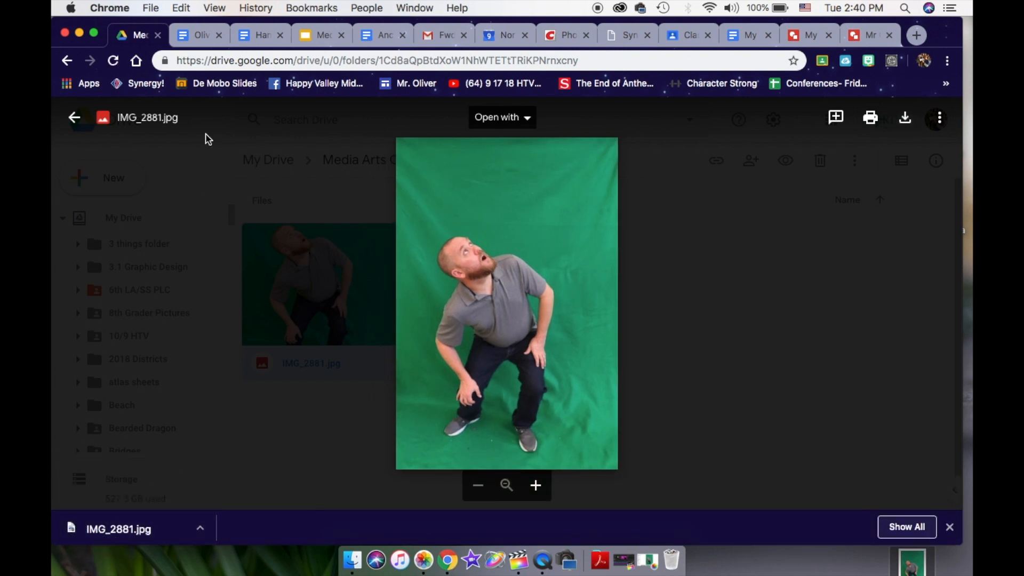
Move the downloaded IMG_2881.jpg to the desktop, replacing the older copy there.
drag(203, 26, 654, 25)
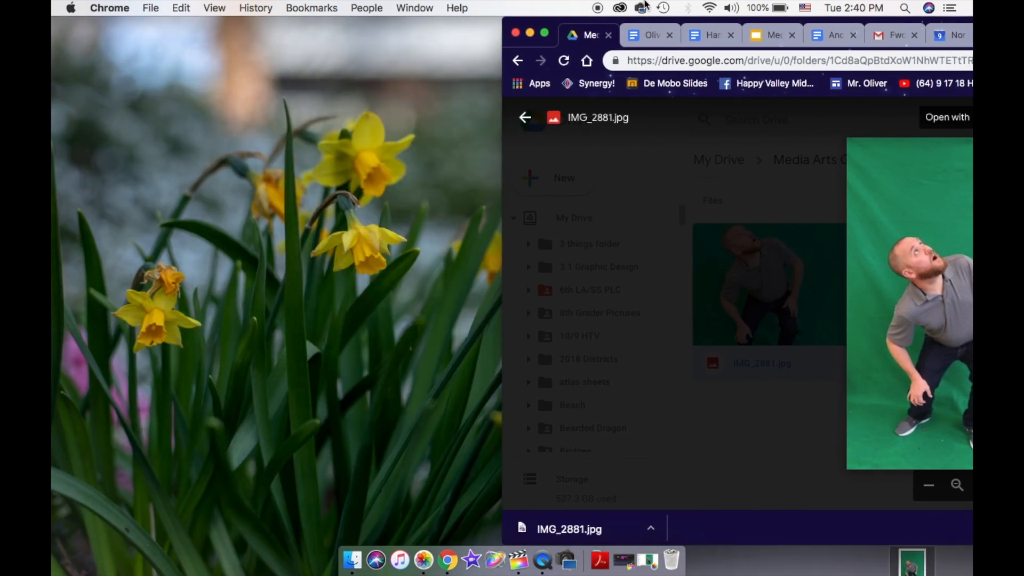
drag(574, 536, 135, 126)
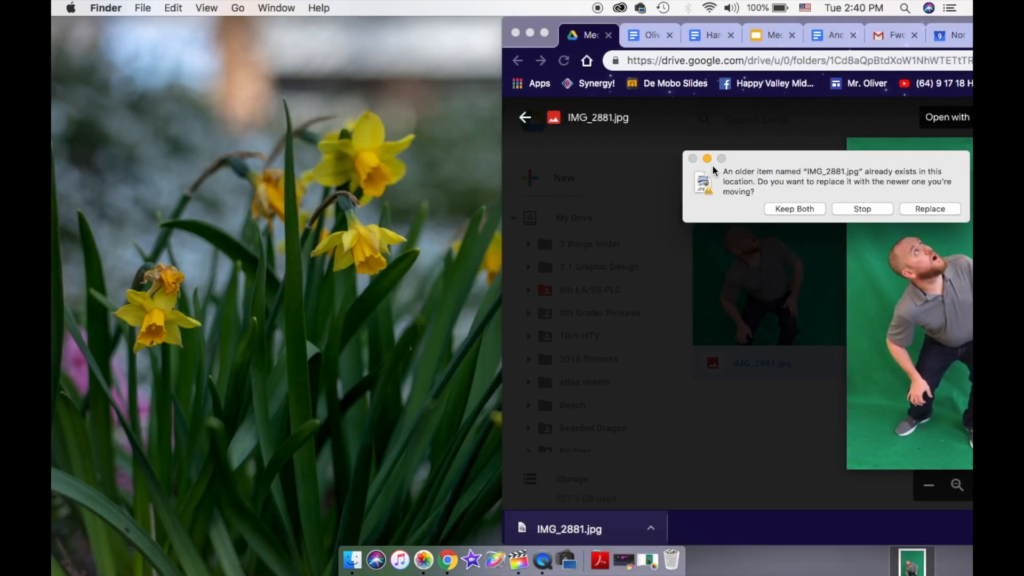
click(921, 210)
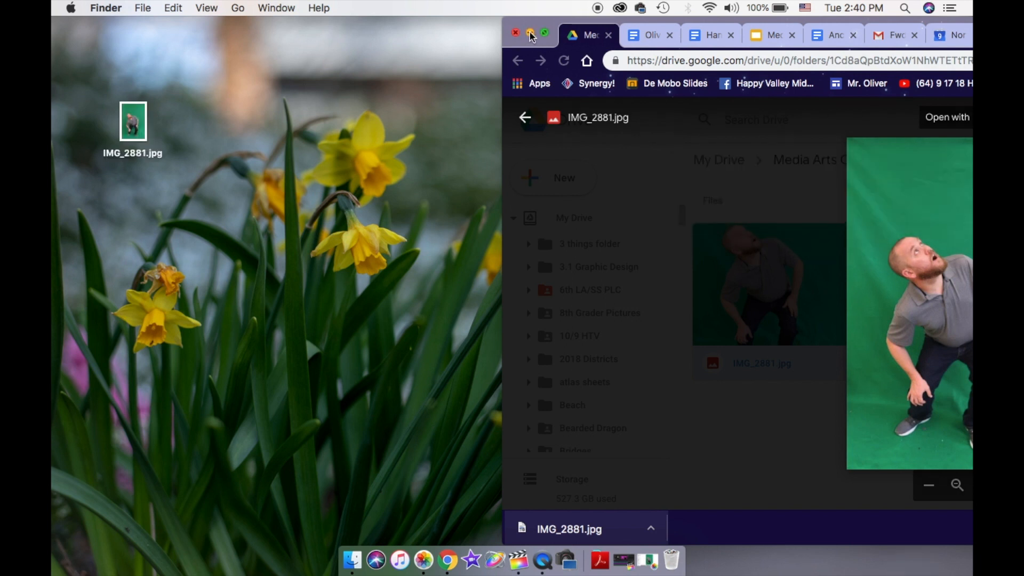
Open the desktop copy of IMG_2881.jpg in Preview, enlarge the window to fill the screen and show the markup tools.
double_click(130, 122)
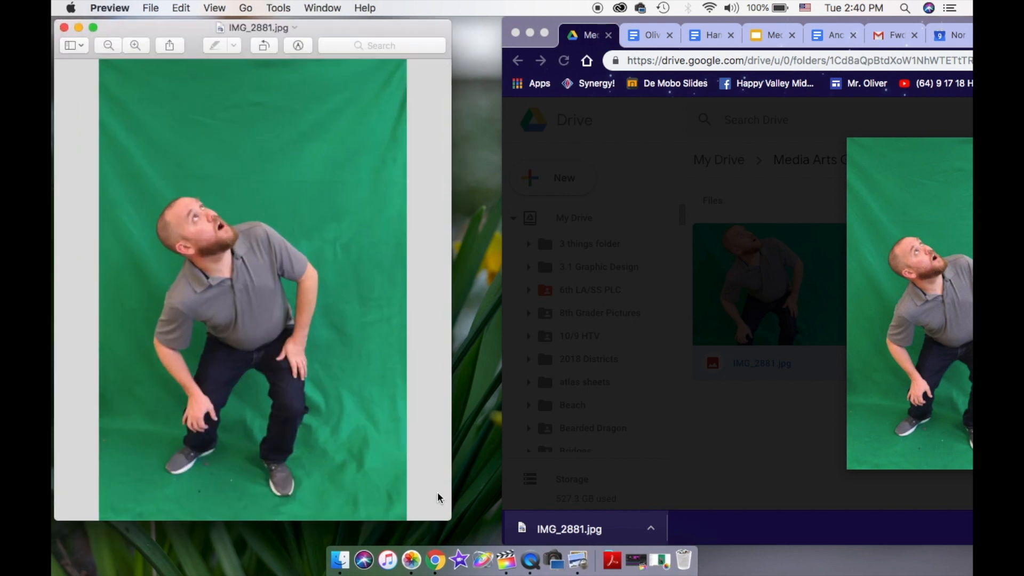
drag(451, 519, 972, 559)
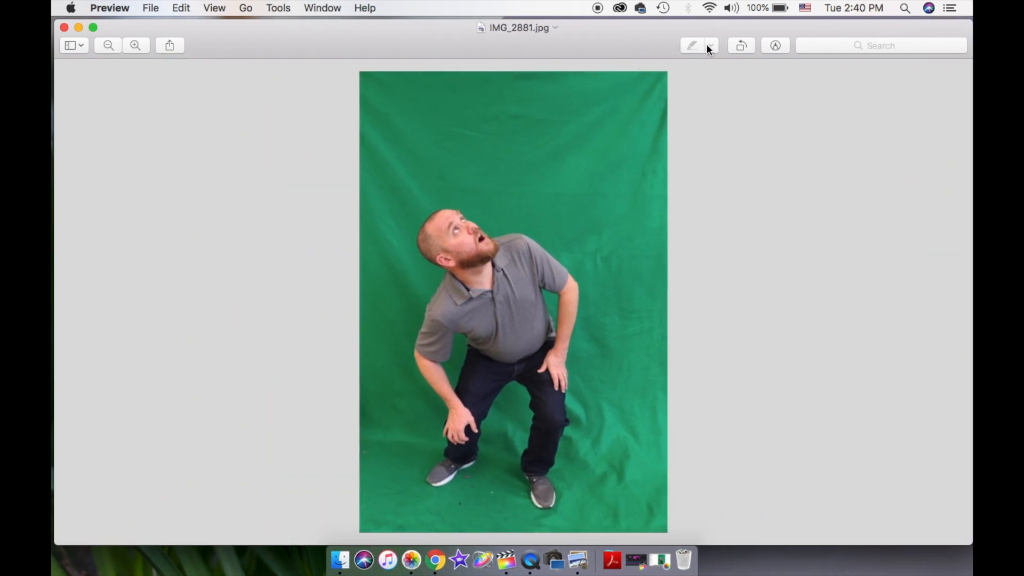
click(776, 46)
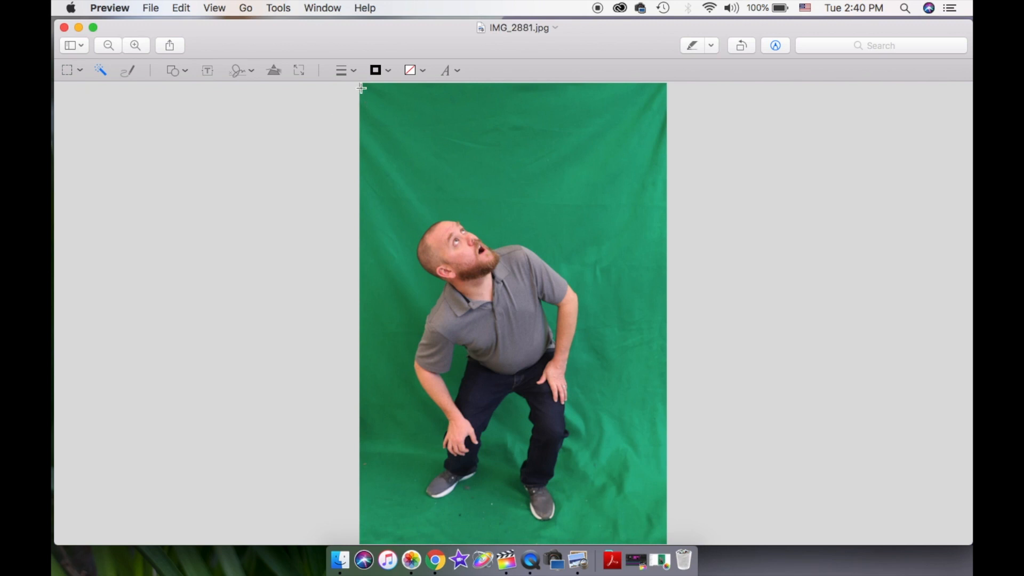
Remove the green backdrop around the man with Instant Alpha and convert the image to PNG.
drag(361, 87, 379, 109)
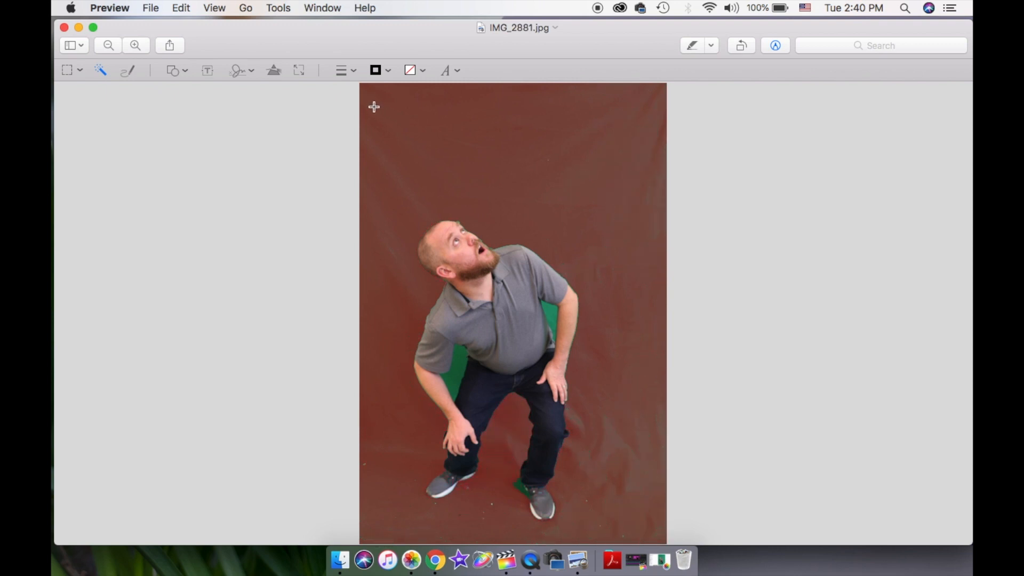
drag(374, 106, 374, 106)
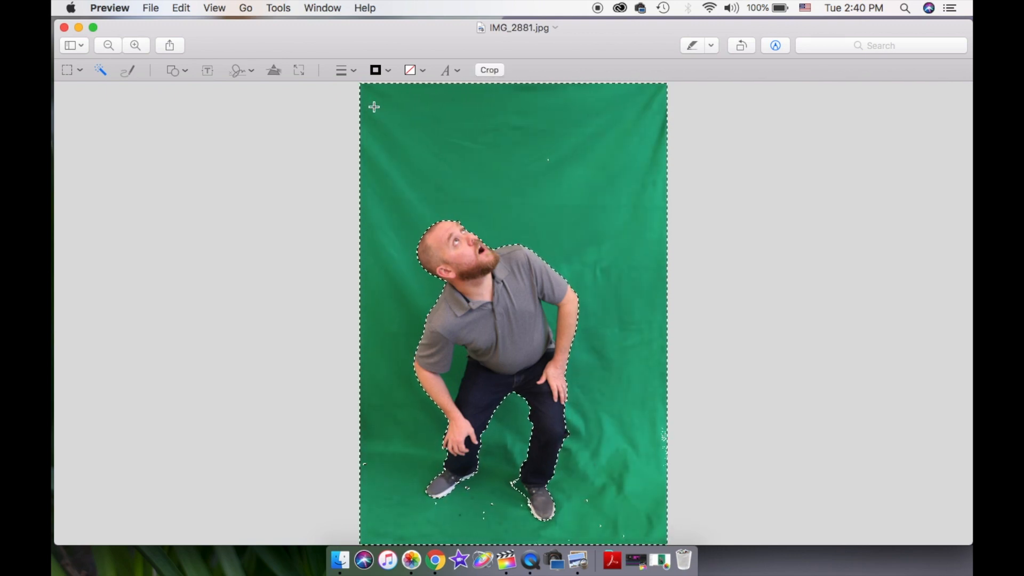
key(Delete)
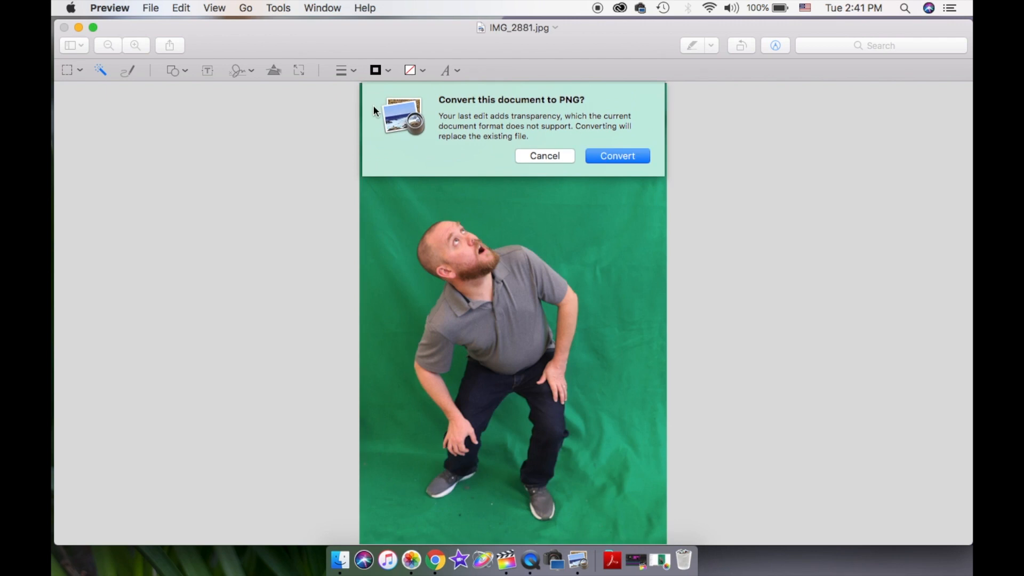
key(Escape)
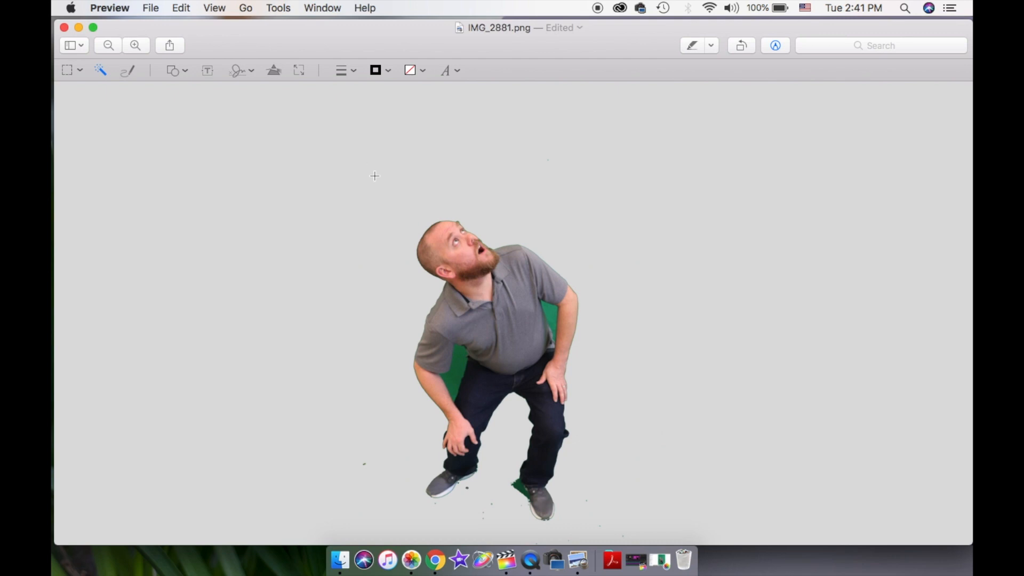
Delete the two remaining green areas between the man's arms and his body with Instant Alpha.
drag(459, 358, 460, 366)
key(Delete)
drag(551, 312, 553, 324)
key(Delete)
Delete the green patch beside the heel of the shoe on the image's right with Instant Alpha.
key(super+plus)
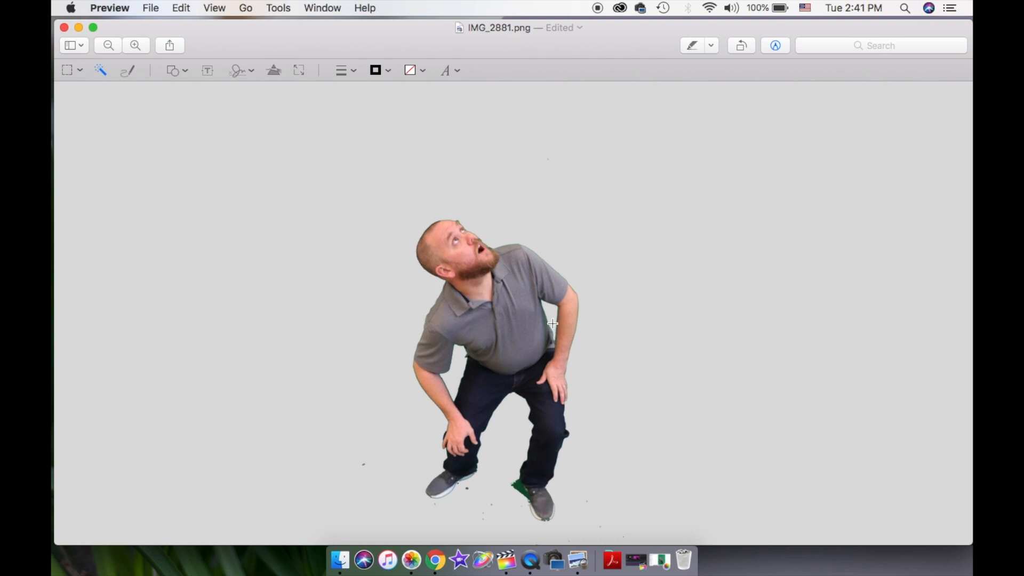
key(super+plus)
key(super+plus)
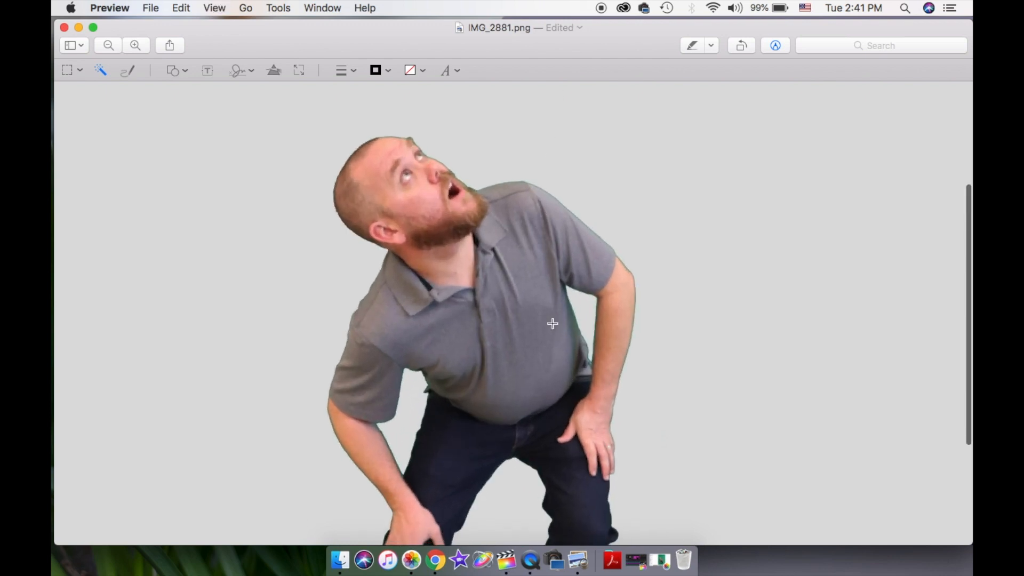
scroll(552, 324, down, 4)
scroll(552, 323, down, 3)
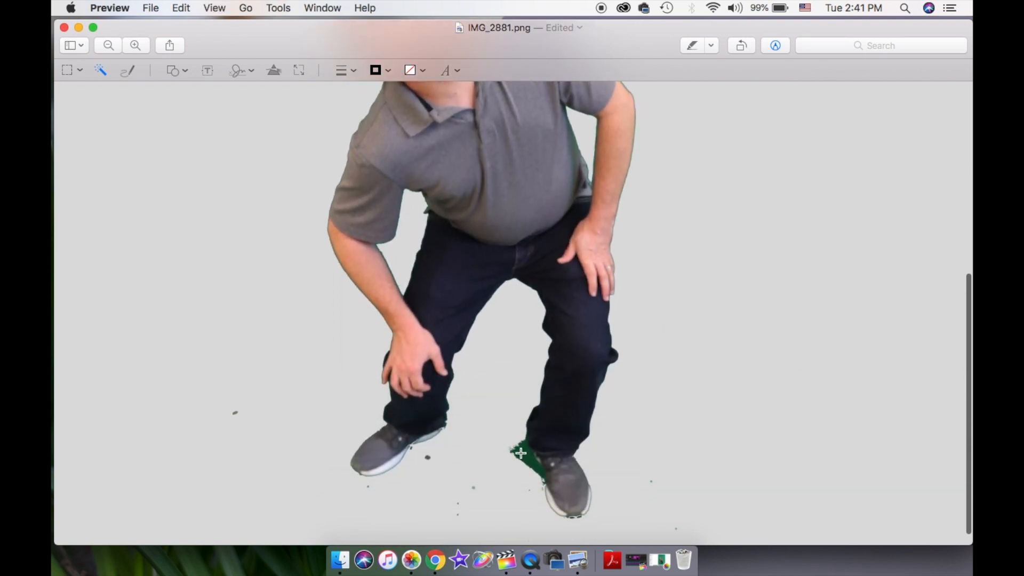
drag(524, 455, 528, 460)
key(Delete)
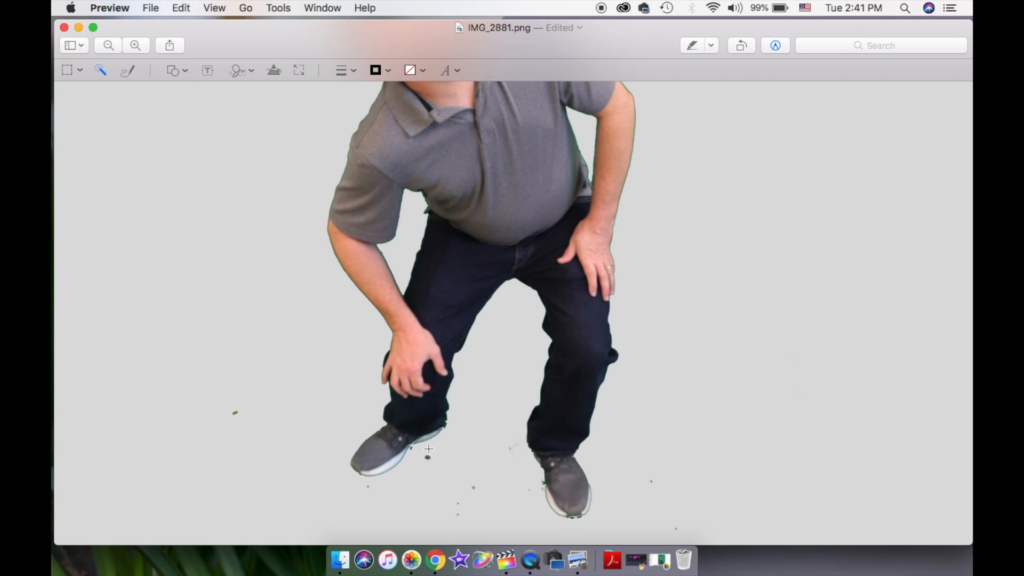
Outline the stray specks around and below the shoes with Lasso Selection and delete them.
click(80, 69)
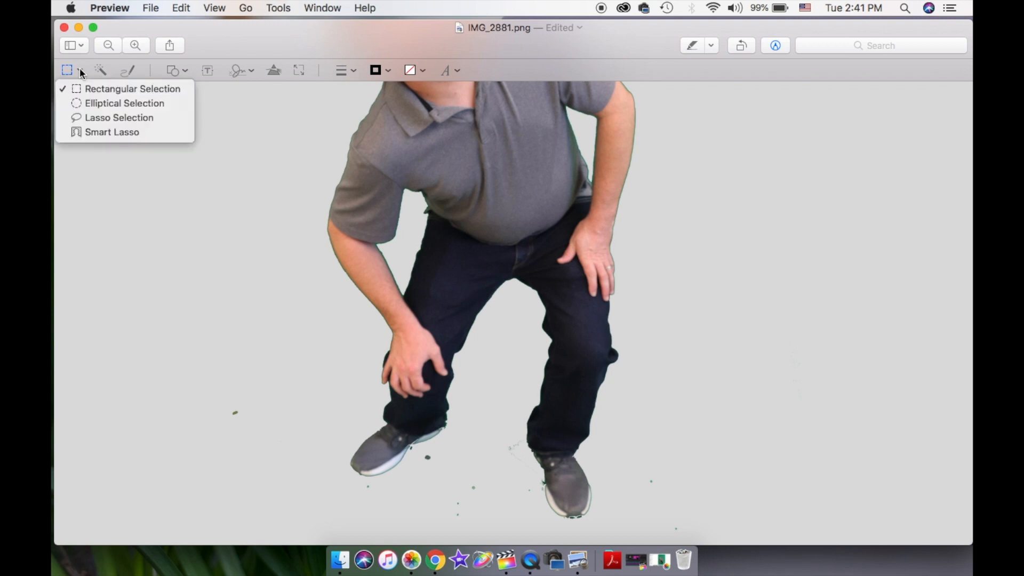
click(88, 118)
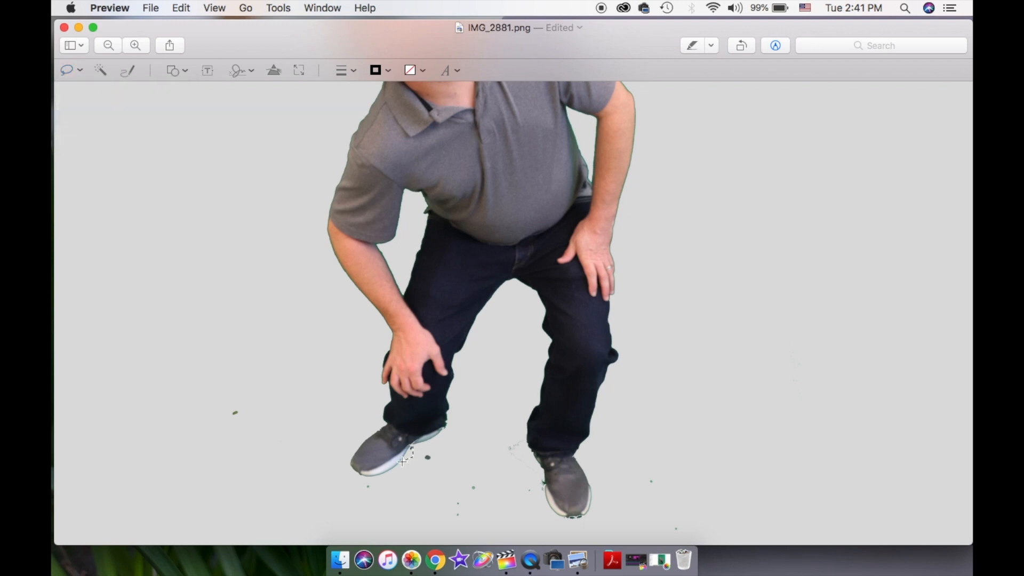
mouse_move(376, 482)
mouse_down()
mouse_move(333, 468)
mouse_move(295, 406)
mouse_move(199, 378)
mouse_move(172, 449)
mouse_move(220, 530)
mouse_move(285, 549)
mouse_move(431, 518)
mouse_move(625, 529)
mouse_move(620, 470)
mouse_move(661, 520)
mouse_move(695, 534)
mouse_move(775, 526)
mouse_move(748, 362)
mouse_move(689, 346)
mouse_move(621, 420)
mouse_move(585, 499)
mouse_move(563, 497)
mouse_move(508, 434)
mouse_move(475, 423)
mouse_move(422, 431)
mouse_up()
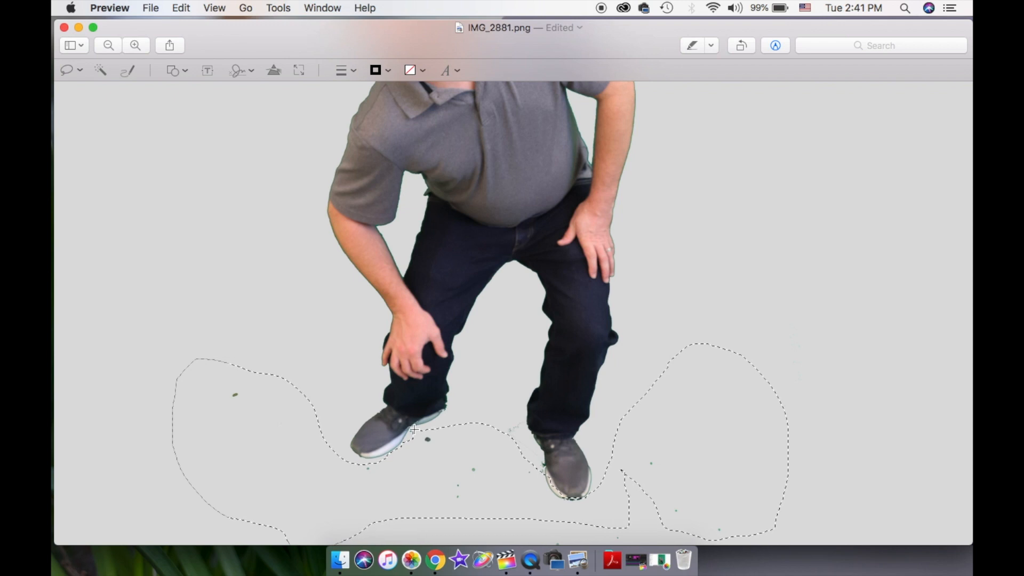
key(BackSpace)
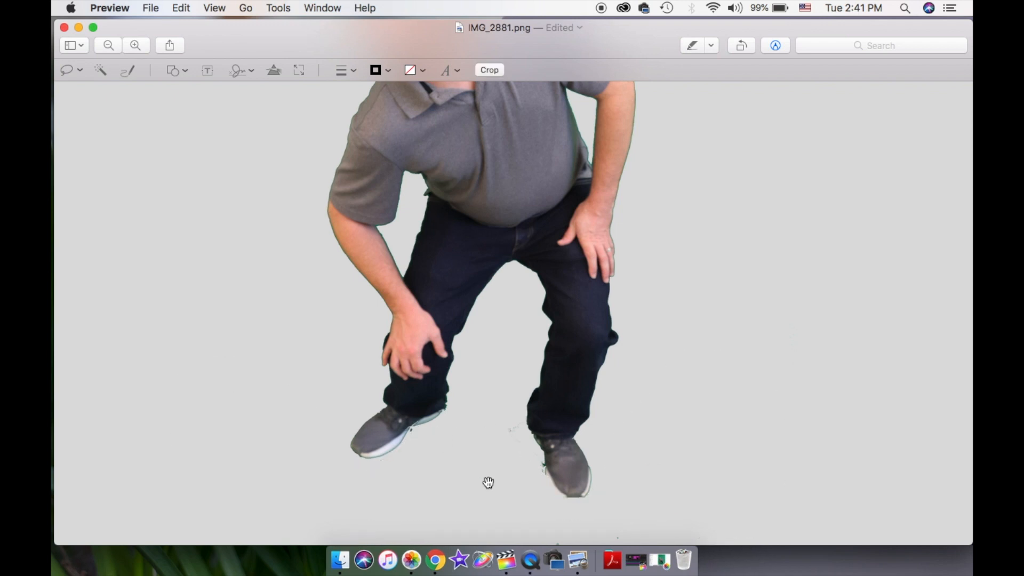
Close the edited image, minimize the browser, move IMG_2881.png to the open area of the desktop and reopen it.
scroll(680, 355, up, 2)
scroll(680, 356, up, 10)
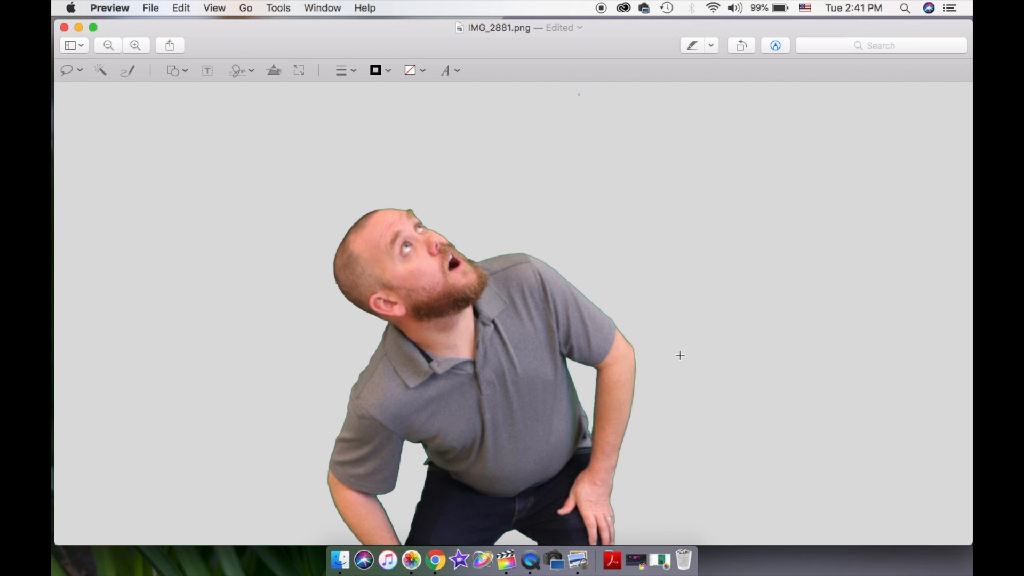
click(63, 27)
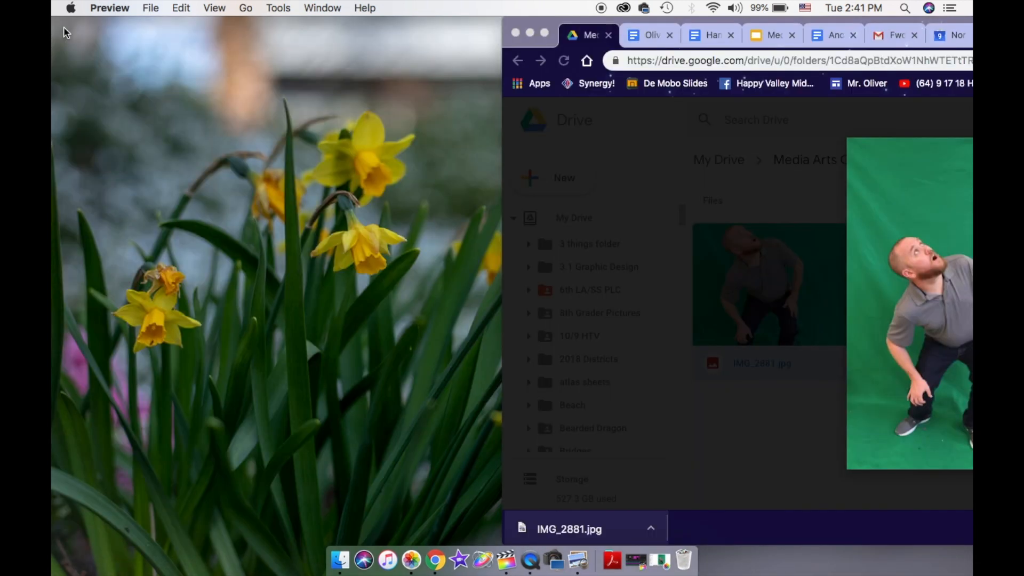
click(530, 34)
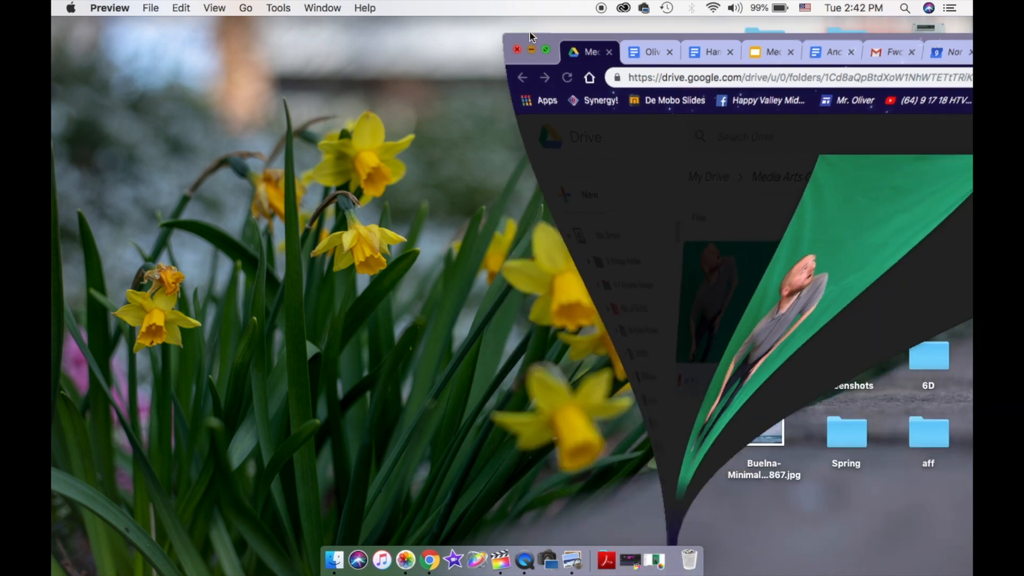
drag(693, 368, 202, 130)
double_click(202, 130)
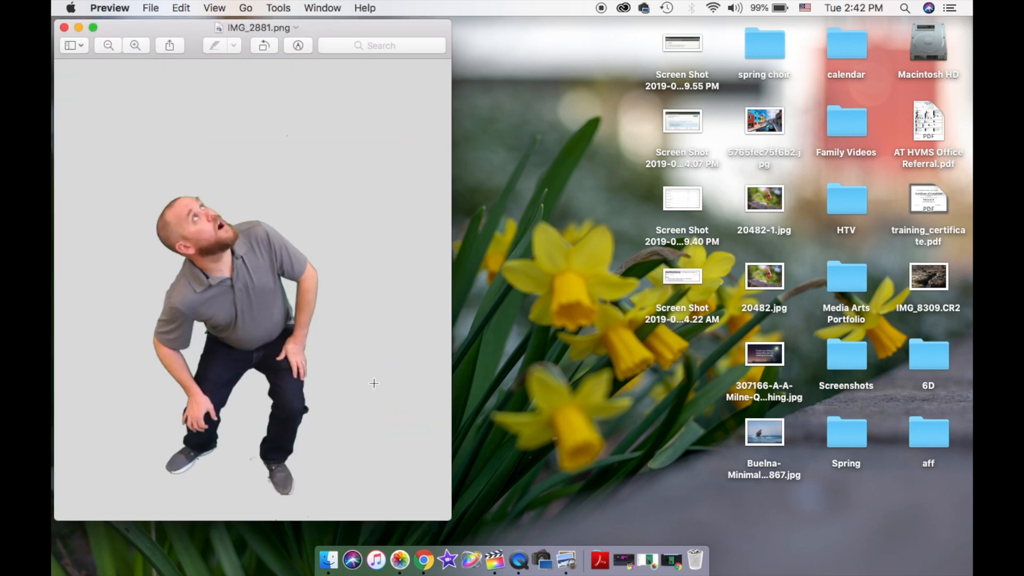
Switch back to Chrome, bring its window fully into view and open the blank magazine drawing.
click(427, 560)
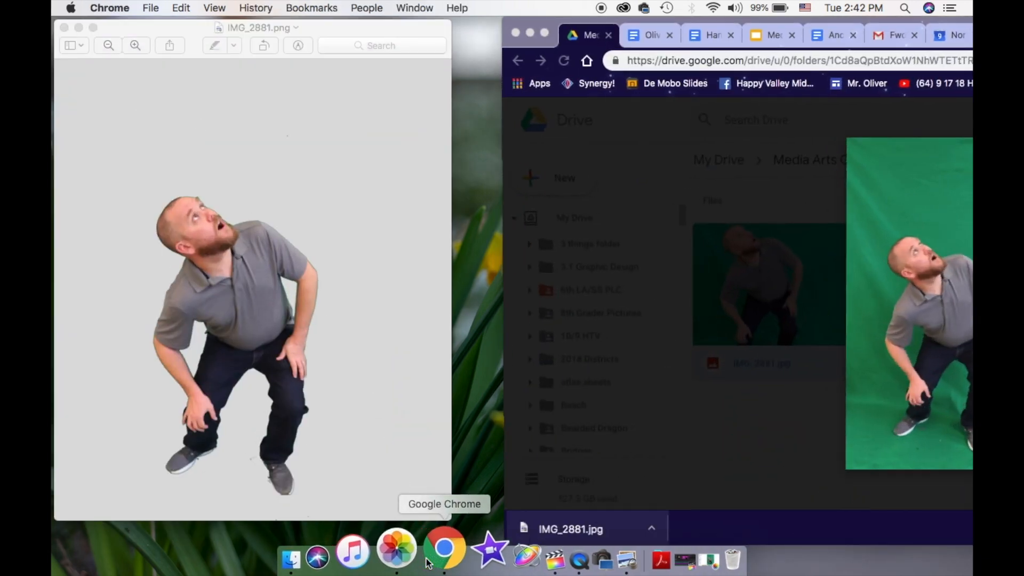
double_click(659, 25)
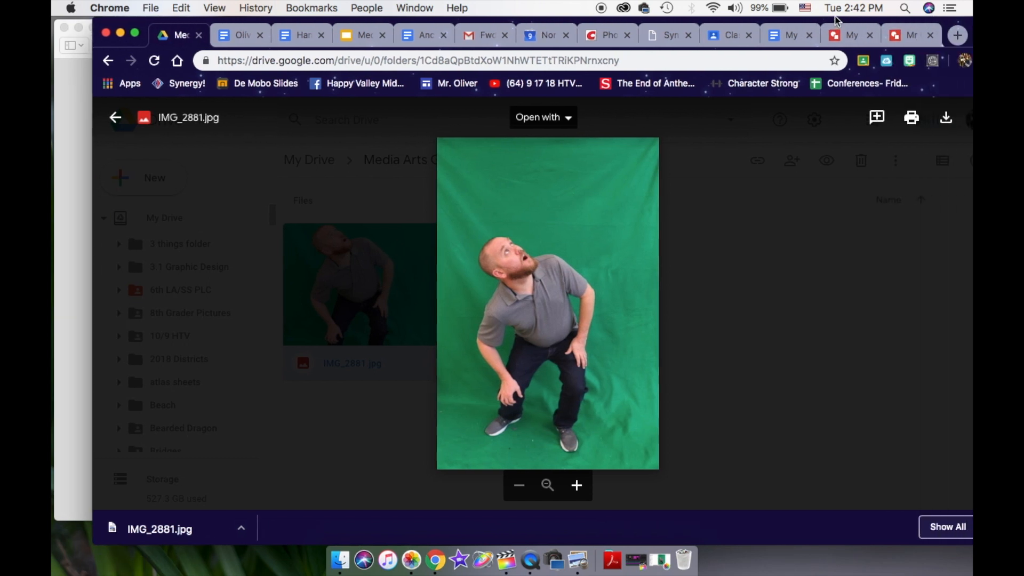
click(915, 38)
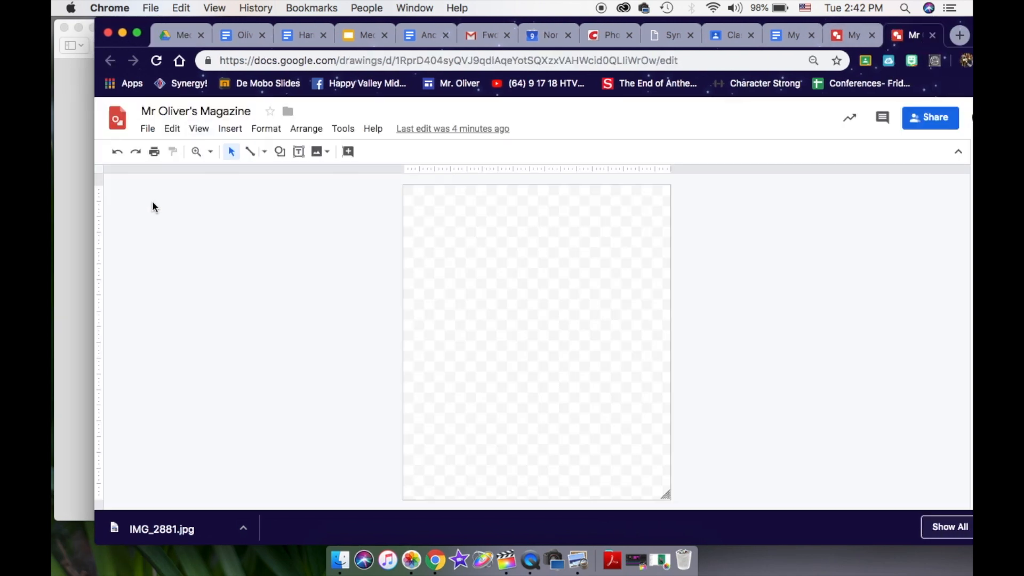
Close the Preview image, move the browser aside and insert IMG_2881.png from the desktop into the magazine drawing.
click(76, 180)
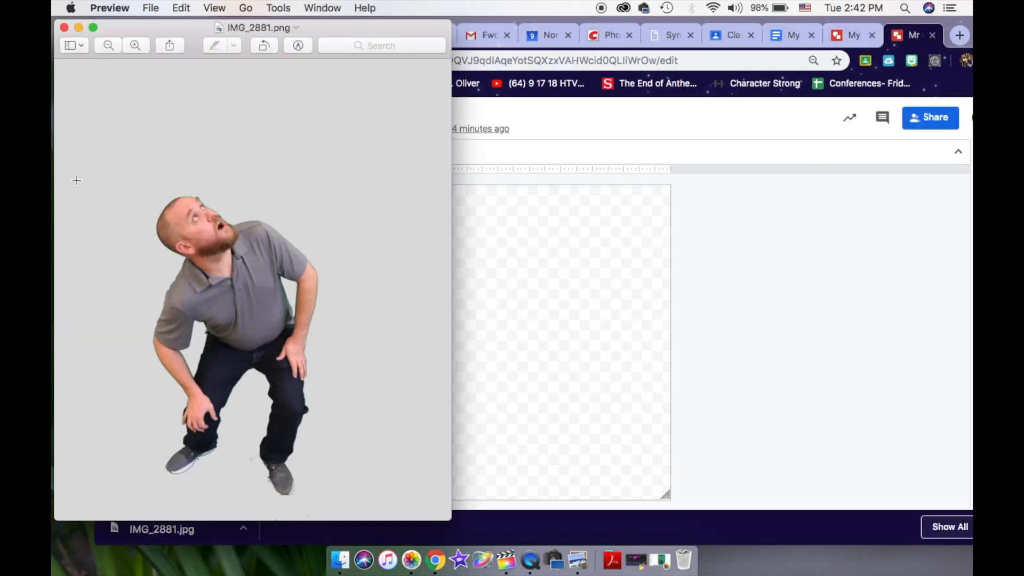
click(64, 27)
drag(162, 19, 356, 42)
mouse_move(199, 131)
mouse_down()
mouse_move(334, 192)
mouse_move(682, 292)
mouse_move(741, 344)
mouse_up()
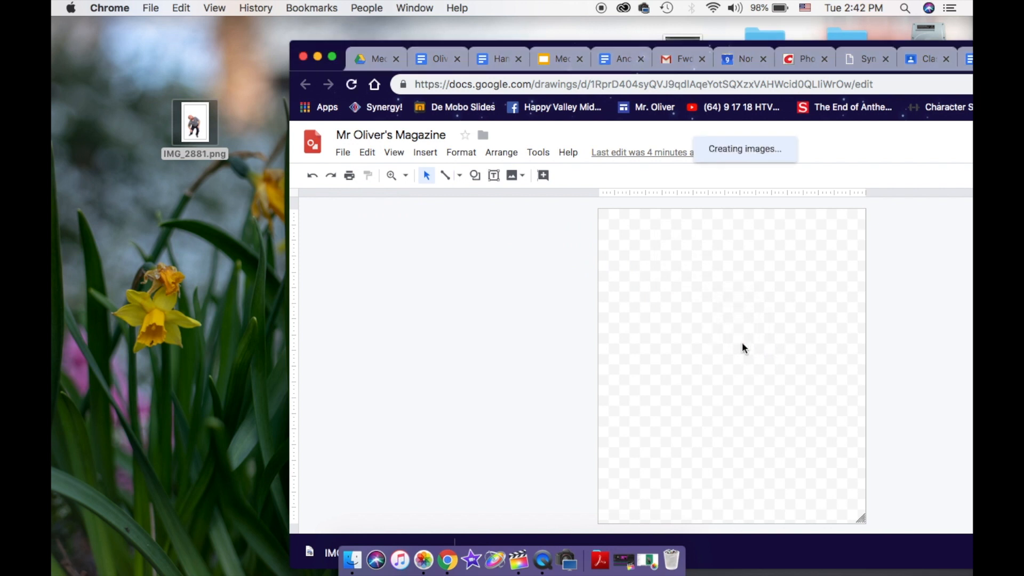
click(840, 353)
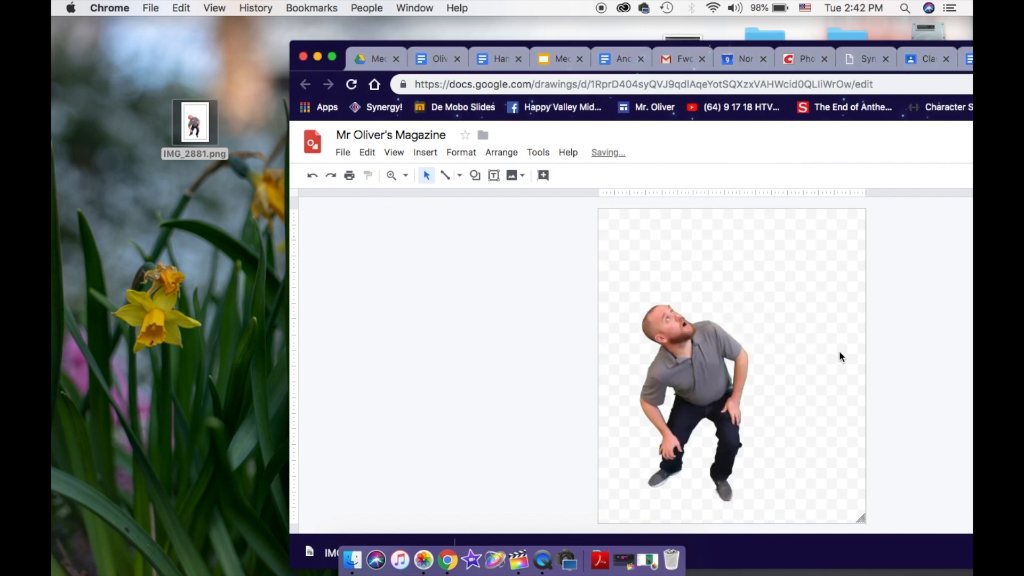
Bring the browser window fully into view and give the drawing page a light blue radial gradient background.
right_click(840, 356)
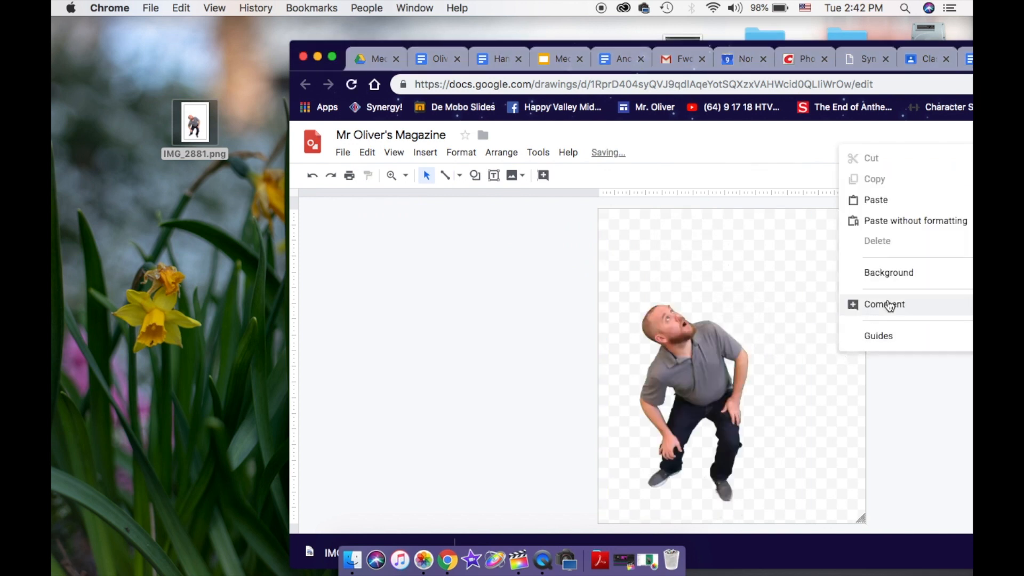
drag(788, 45, 553, 5)
mouse_move(672, 252)
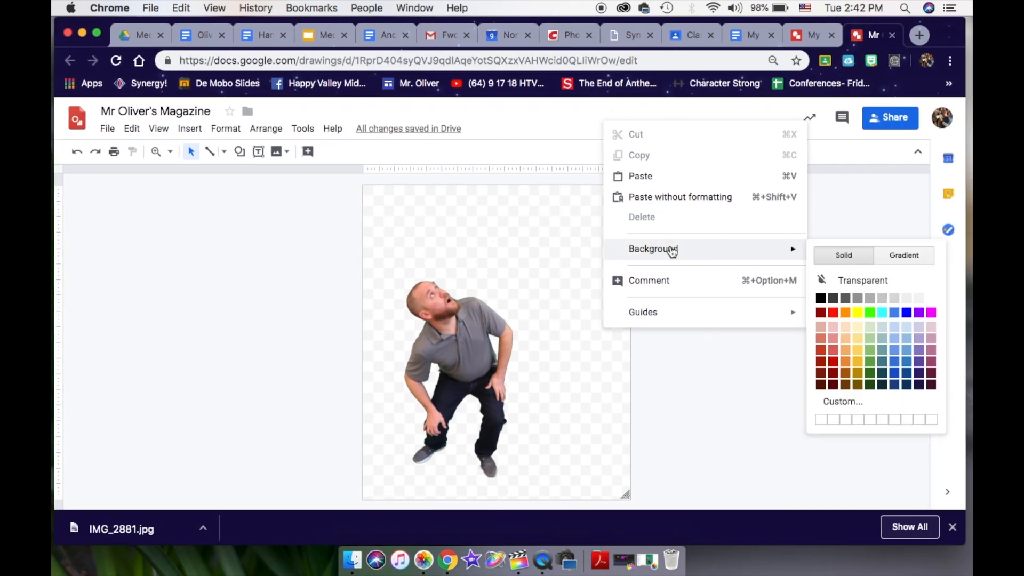
click(892, 256)
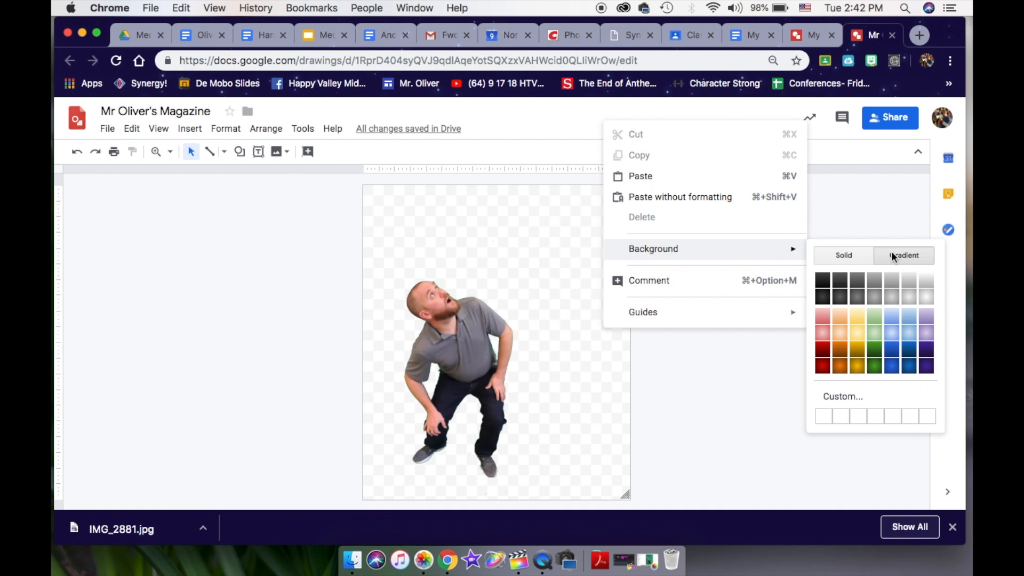
click(904, 325)
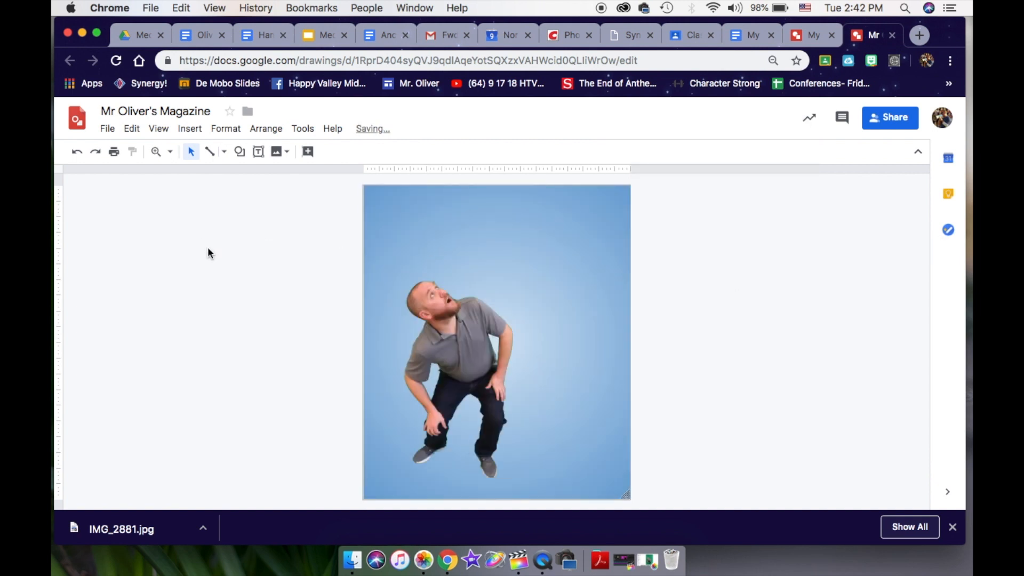
Insert word art reading "TIME" and place it above the man's head near the page's upper edge.
click(189, 130)
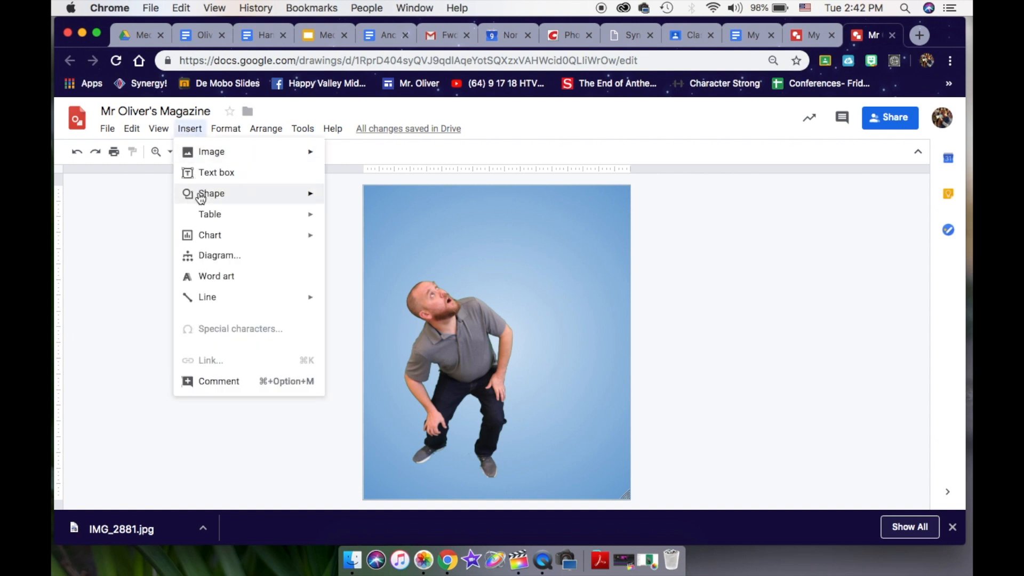
click(211, 276)
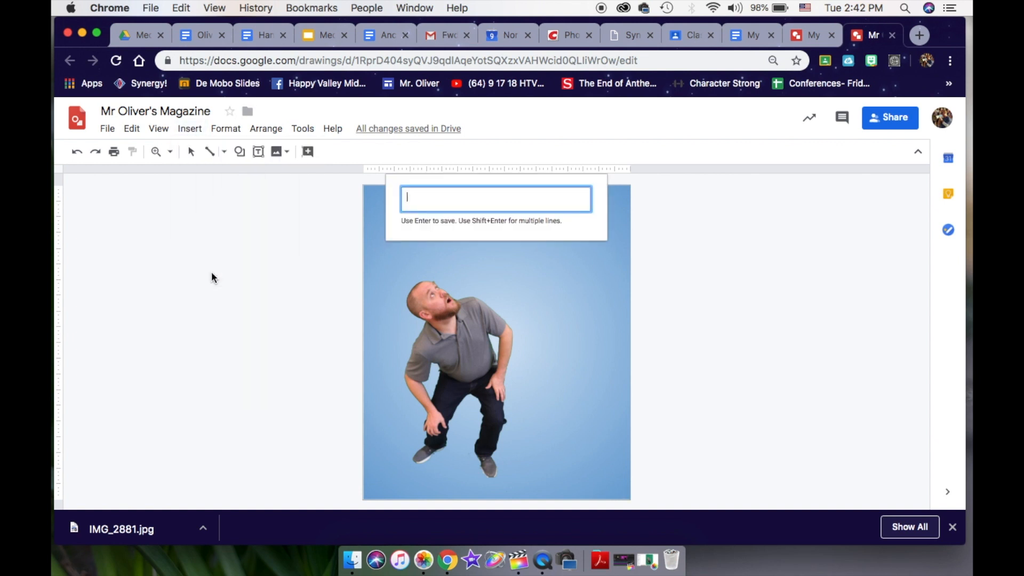
text(TIME)
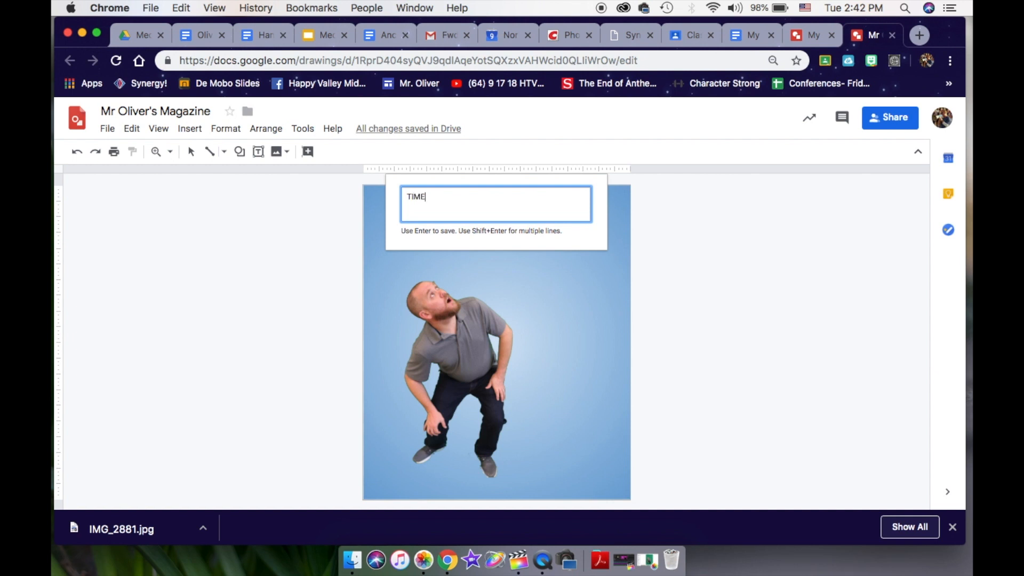
key(Return)
drag(495, 342, 490, 227)
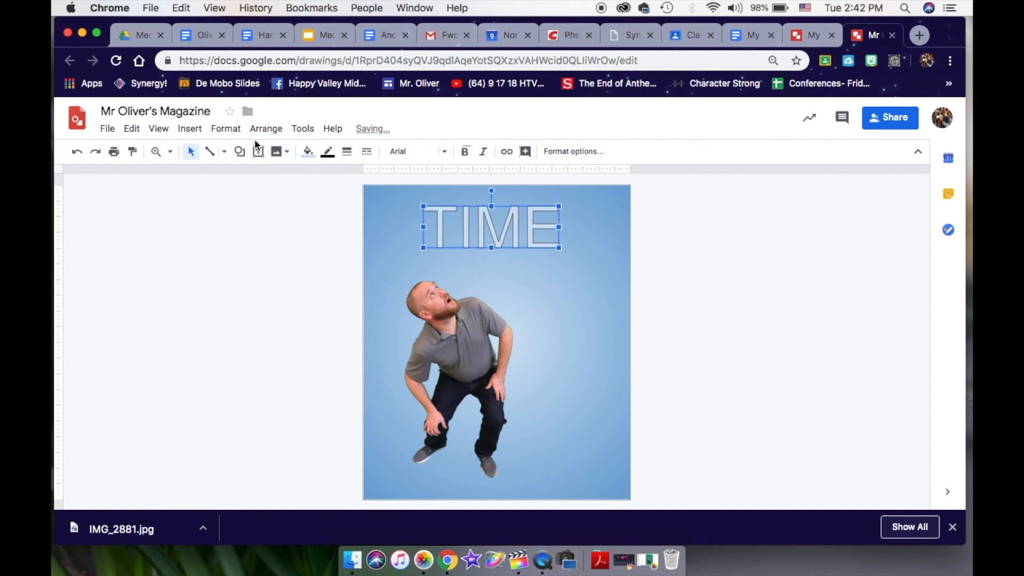
Change the TIME word art's font to Cinzel and enlarge it to span nearly the page's full width.
click(403, 153)
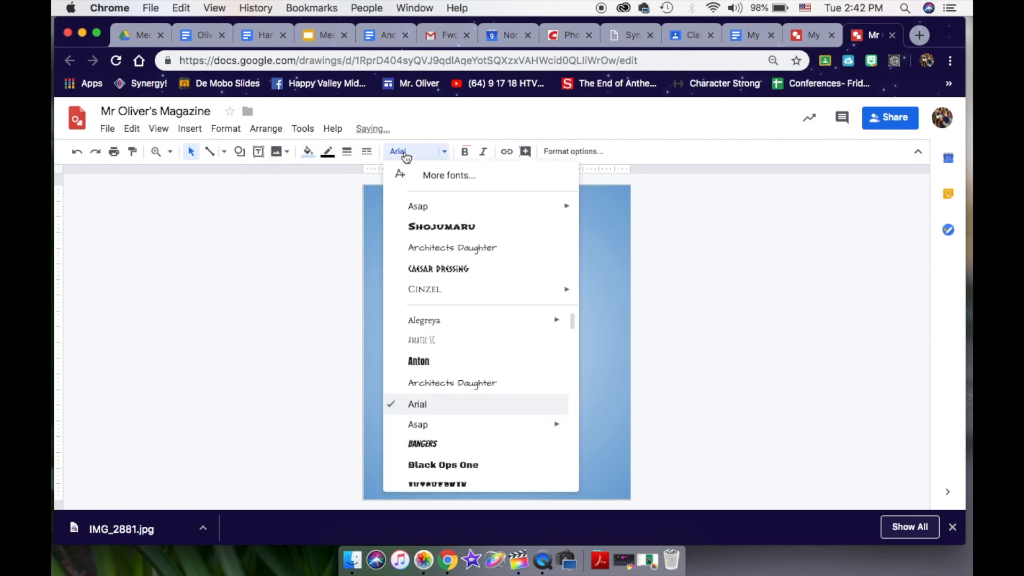
click(430, 288)
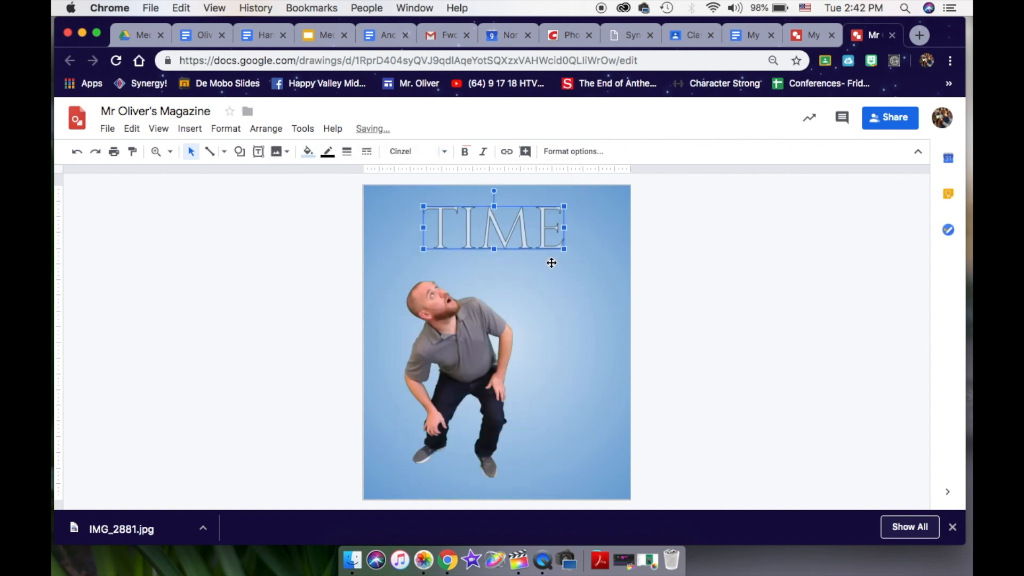
drag(565, 253, 653, 286)
drag(497, 245, 492, 255)
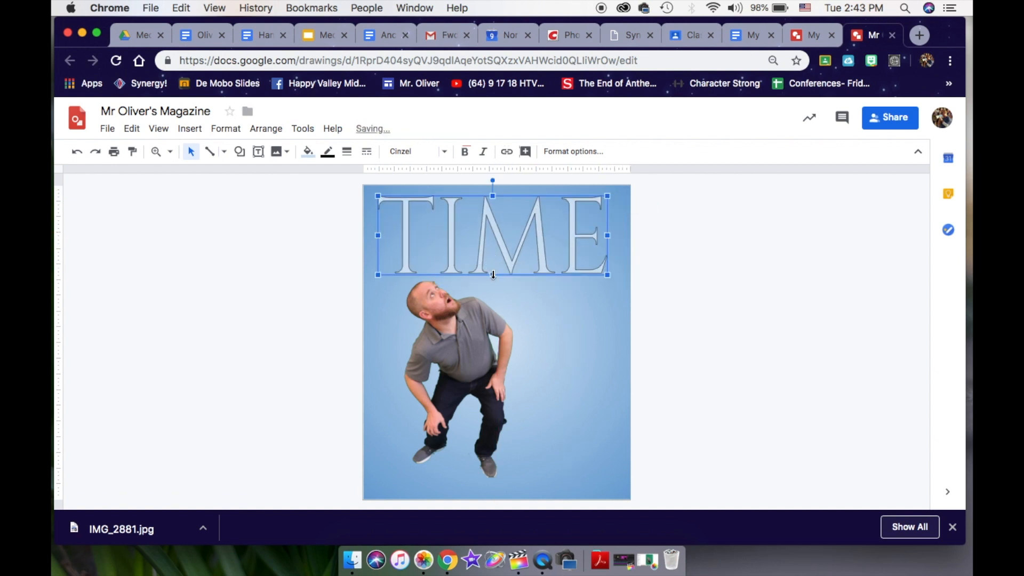
Enlarge the cutout of the man and move it up so his head overlaps the TIME title.
click(447, 332)
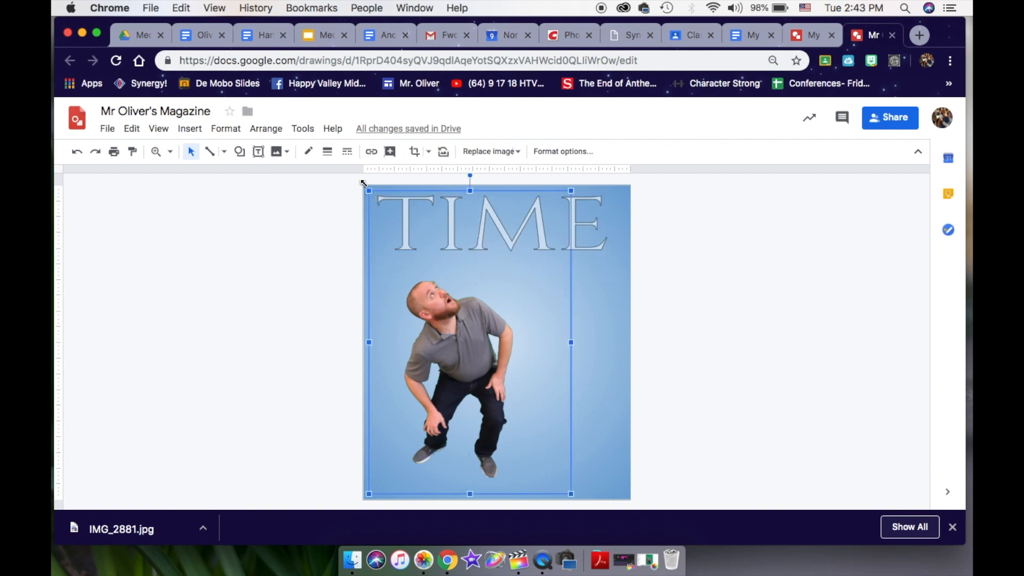
drag(473, 329, 456, 283)
drag(555, 446, 593, 462)
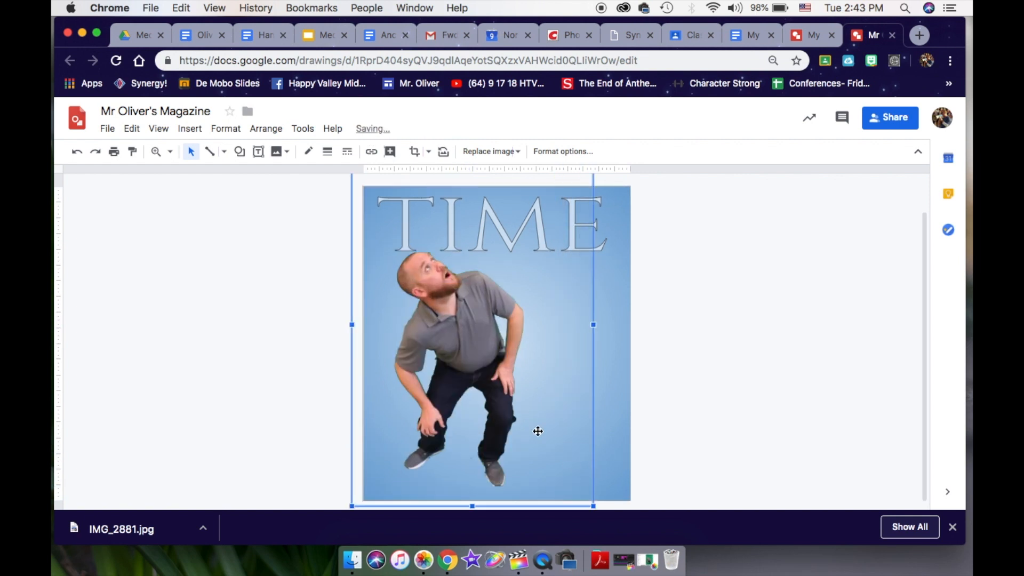
drag(480, 382, 474, 367)
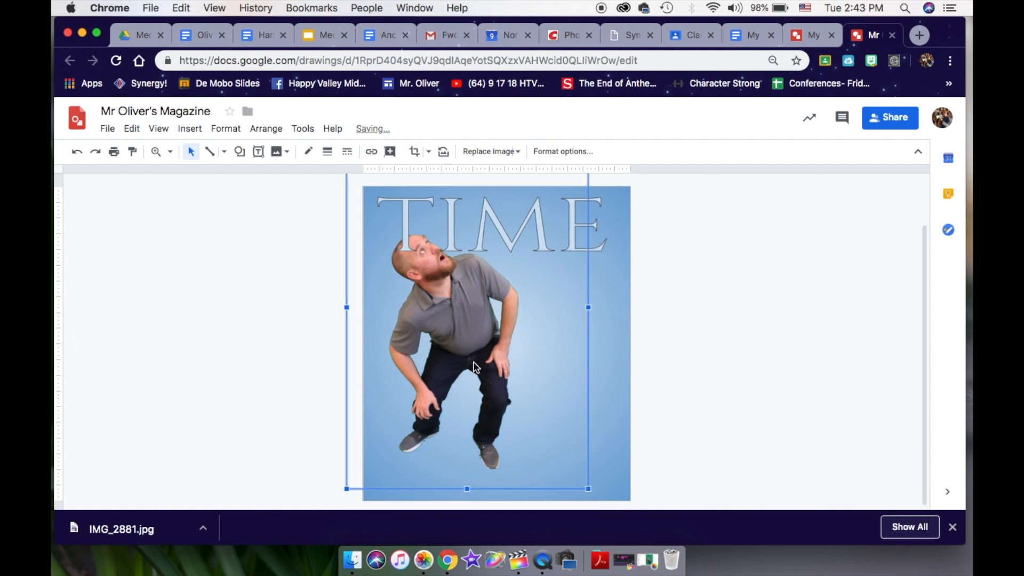
click(270, 345)
Bring the cutout of the man to the front, ahead of the TIME title.
click(444, 339)
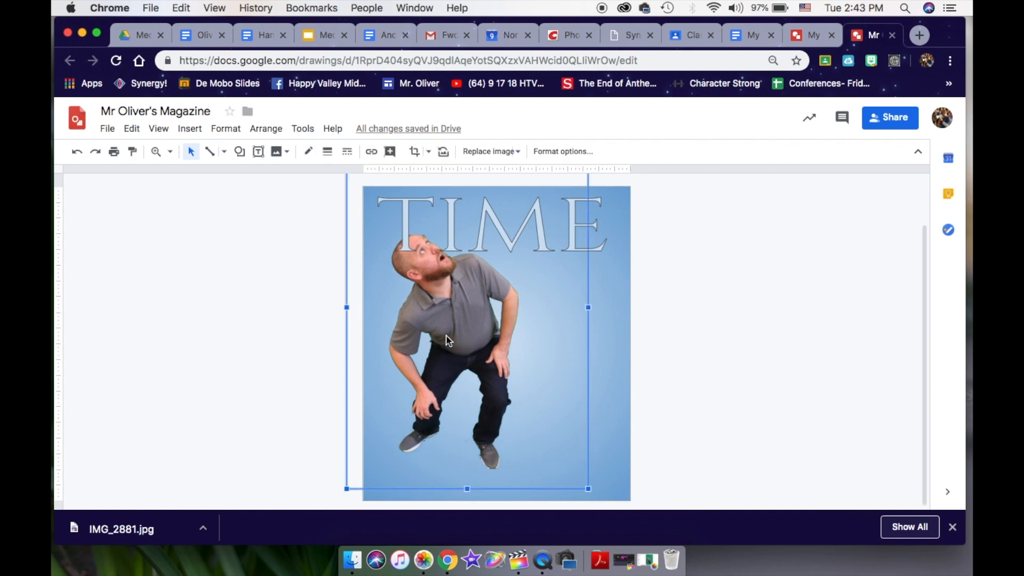
click(268, 126)
mouse_move(342, 151)
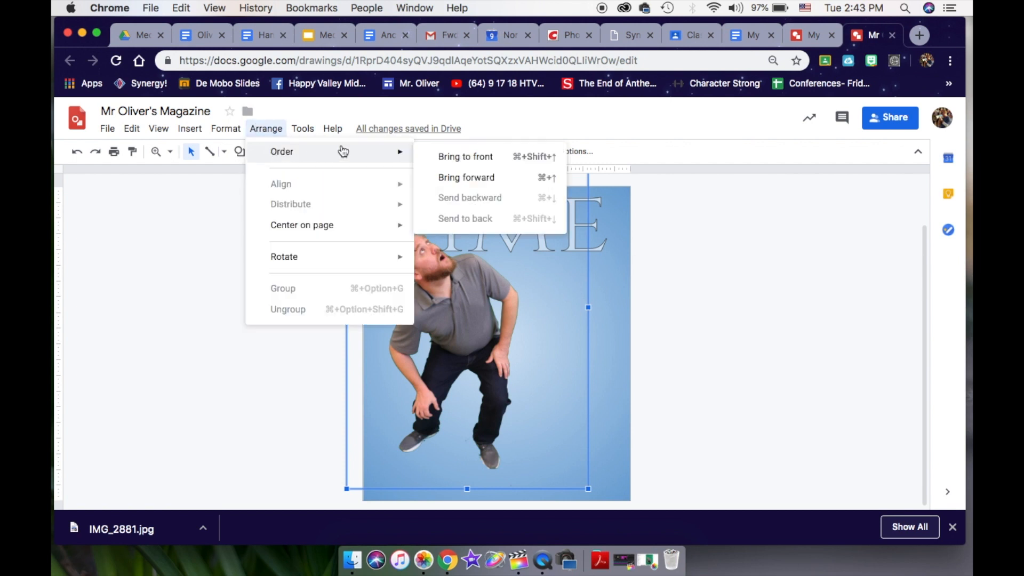
click(444, 156)
click(300, 344)
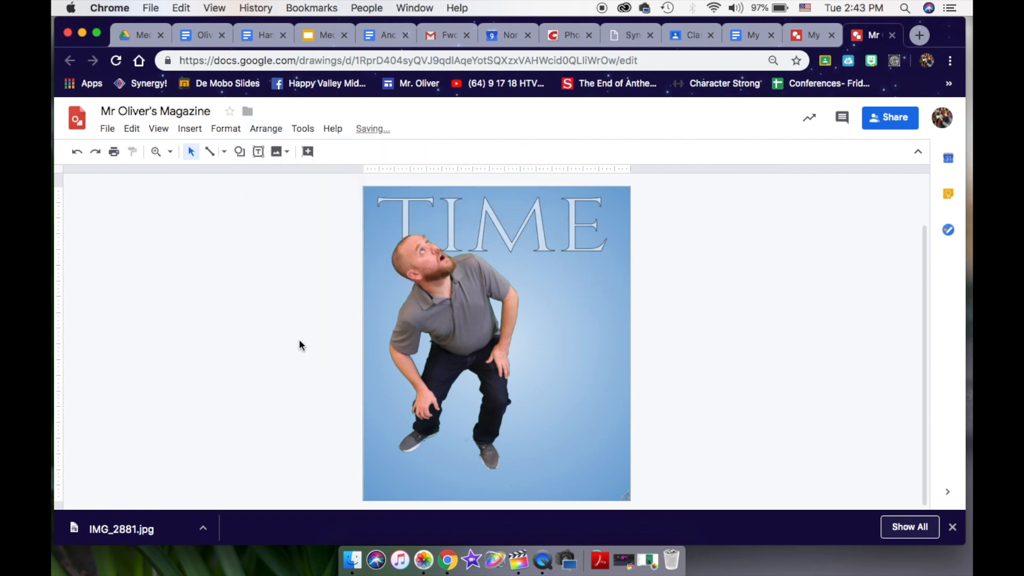
click(521, 216)
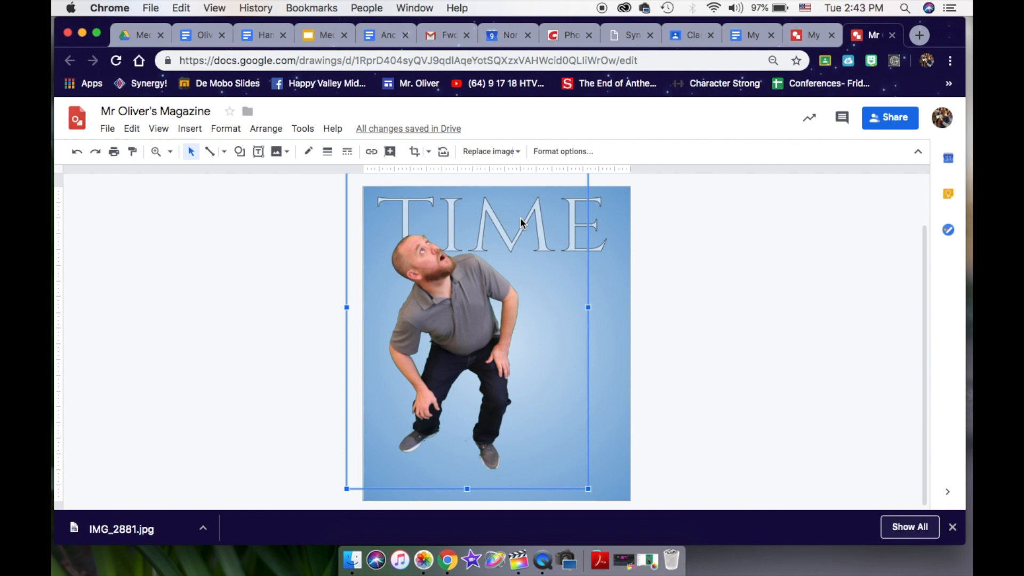
scroll(425, 197, up, 2)
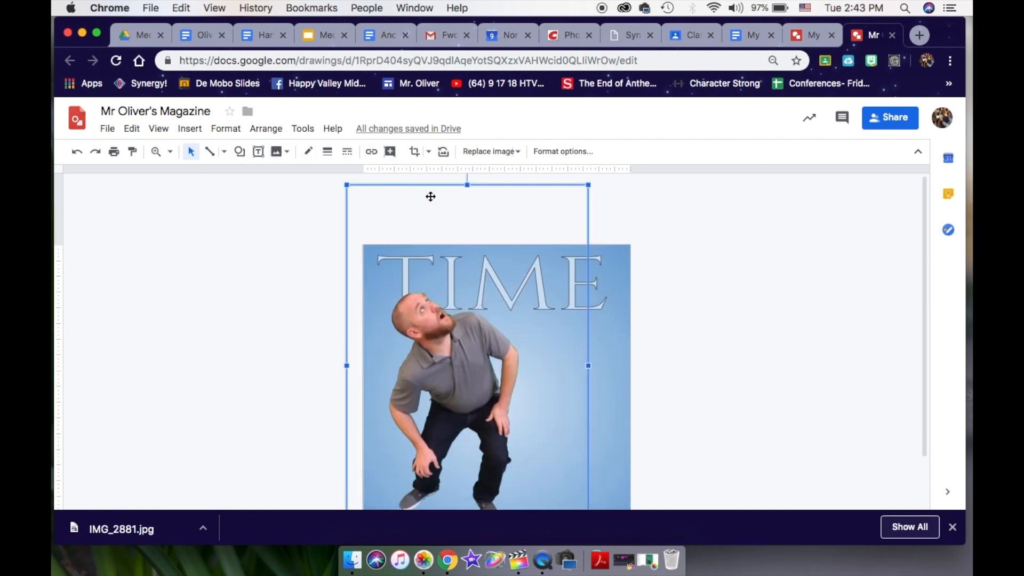
click(264, 297)
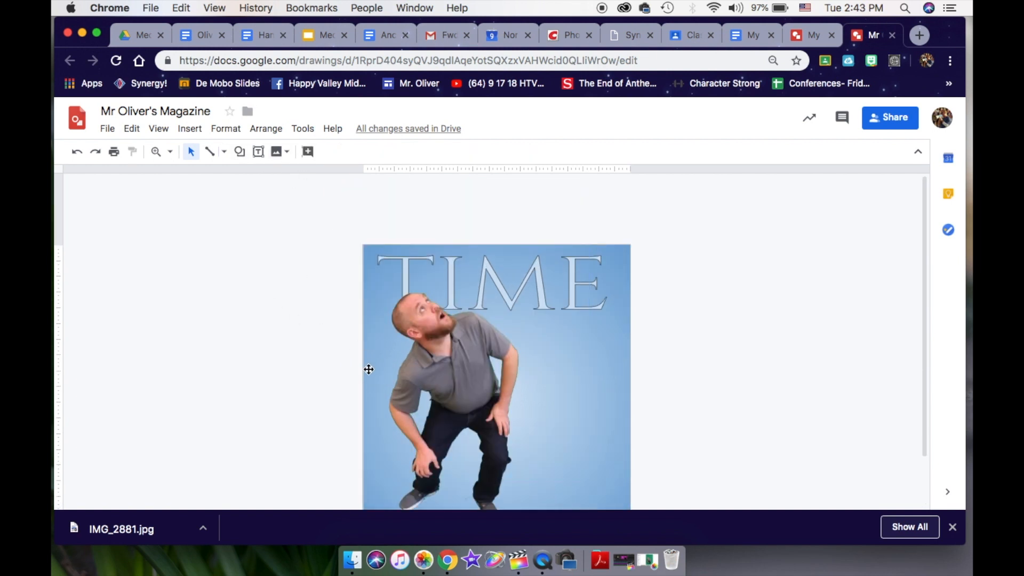
Add a text box reading "Teacher of the Year" below the title, beside the man's shoulder, at font size 18.
click(259, 155)
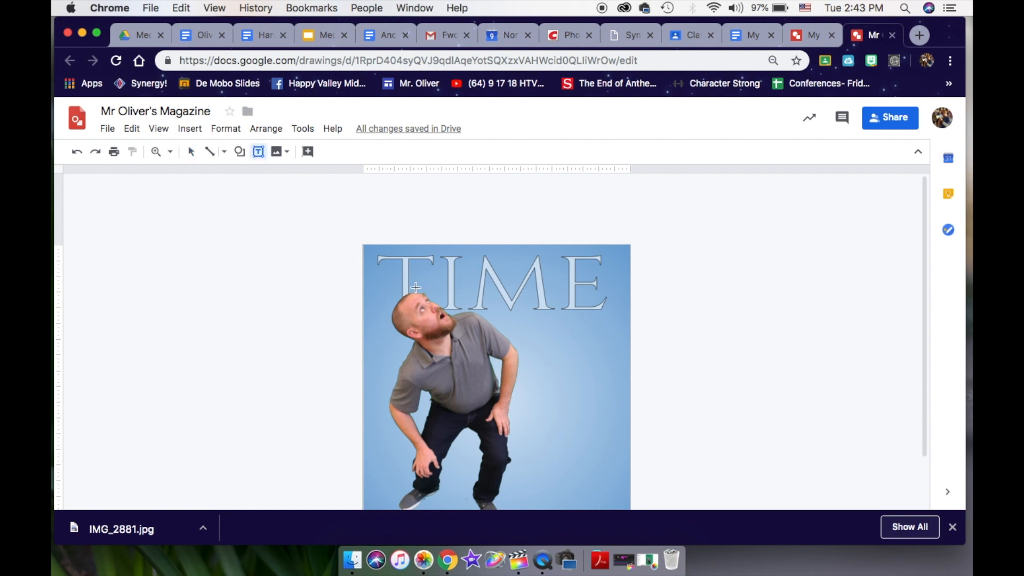
drag(546, 335, 605, 352)
text(Teacher of the Year)
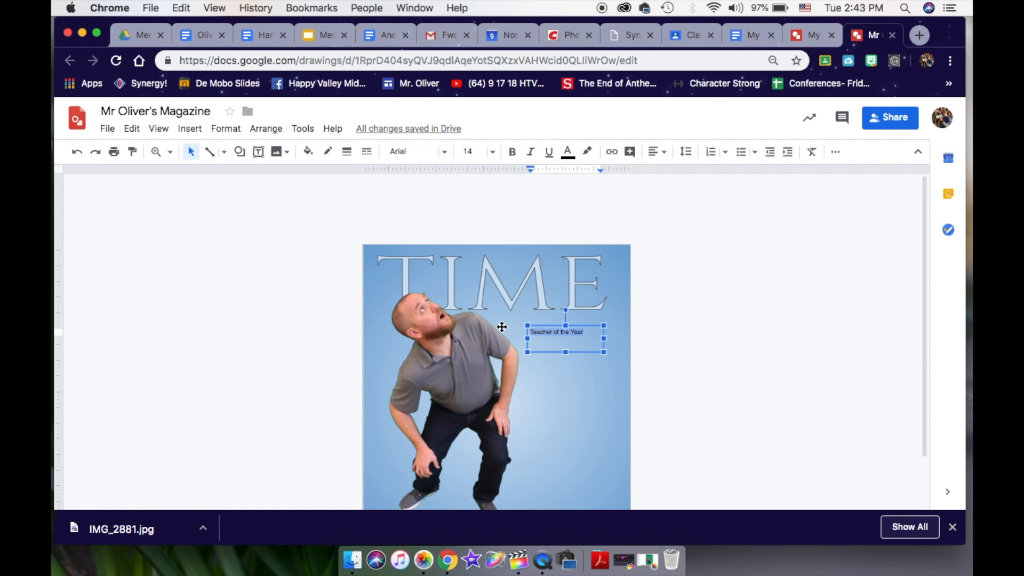
click(471, 152)
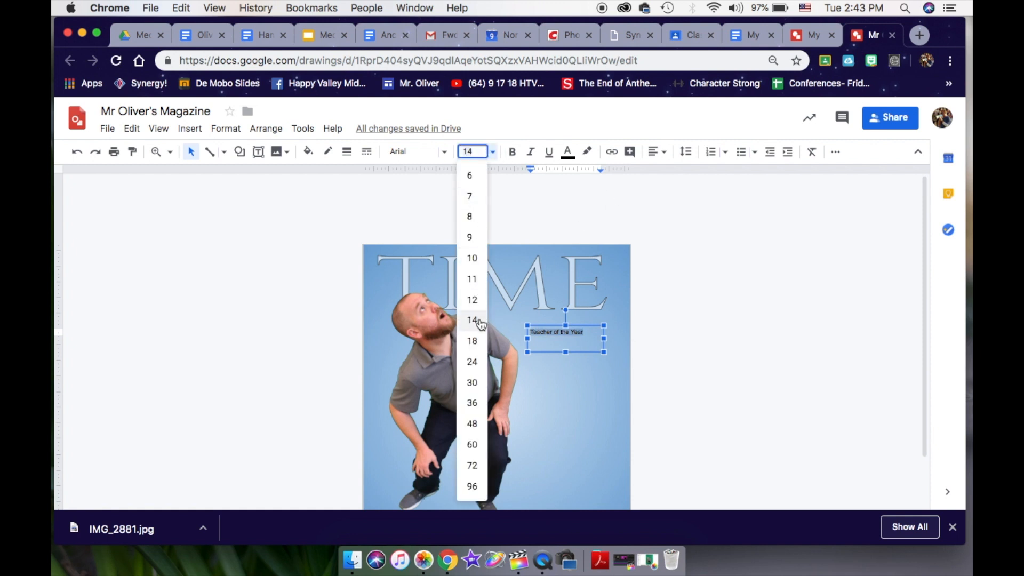
click(481, 338)
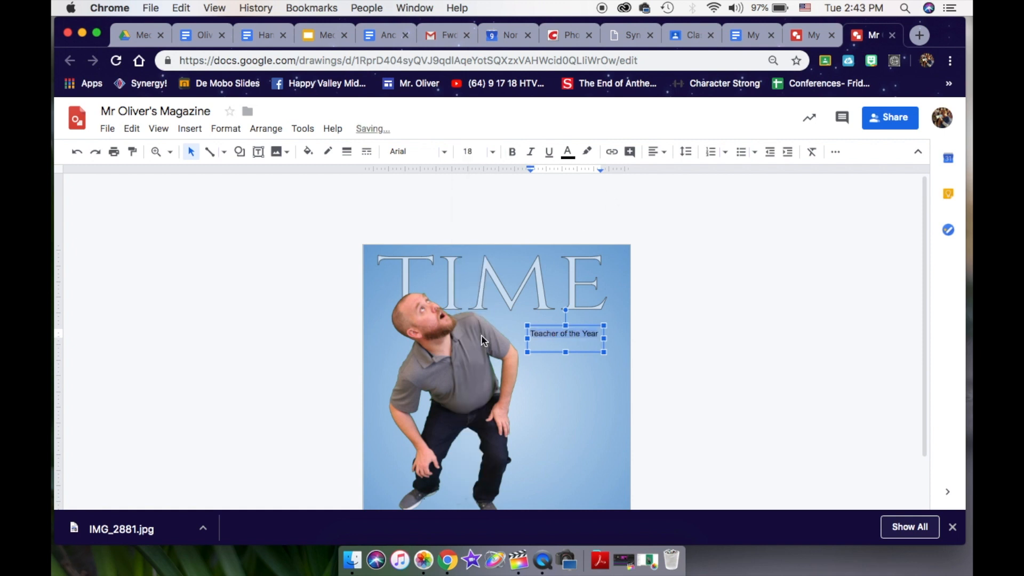
click(743, 292)
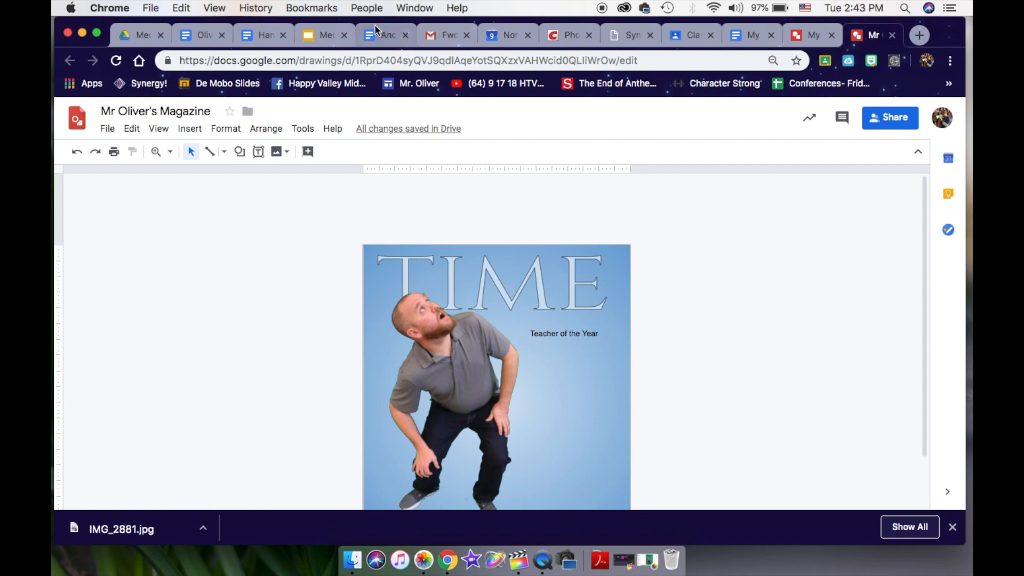
click(600, 9)
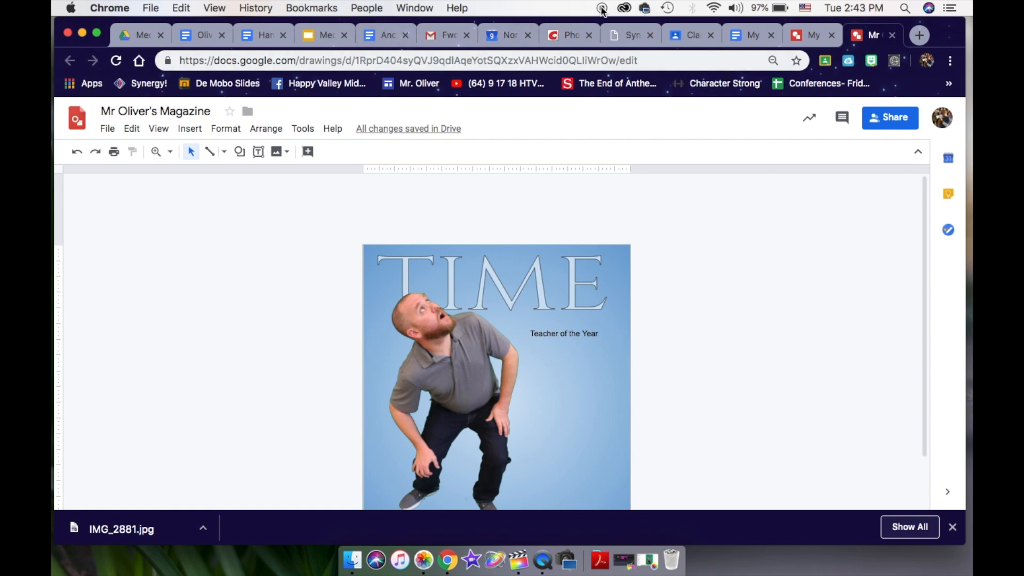